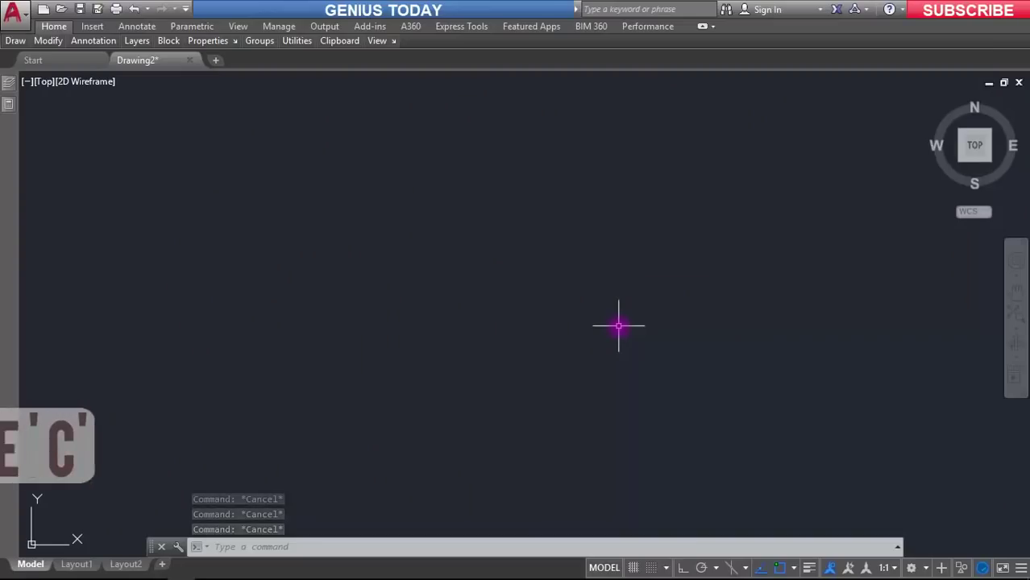
# Draw a circle of radius 15 in the empty drawing area
pyautogui.write('c')
pyautogui.press('Return')
pyautogui.click(476, 296)
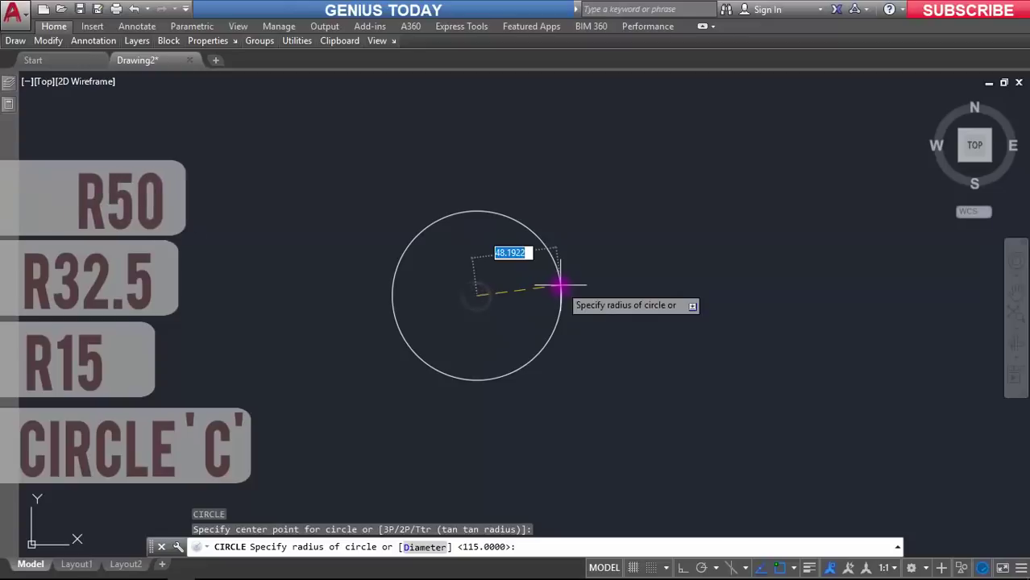
pyautogui.write('15')
pyautogui.press('Return')
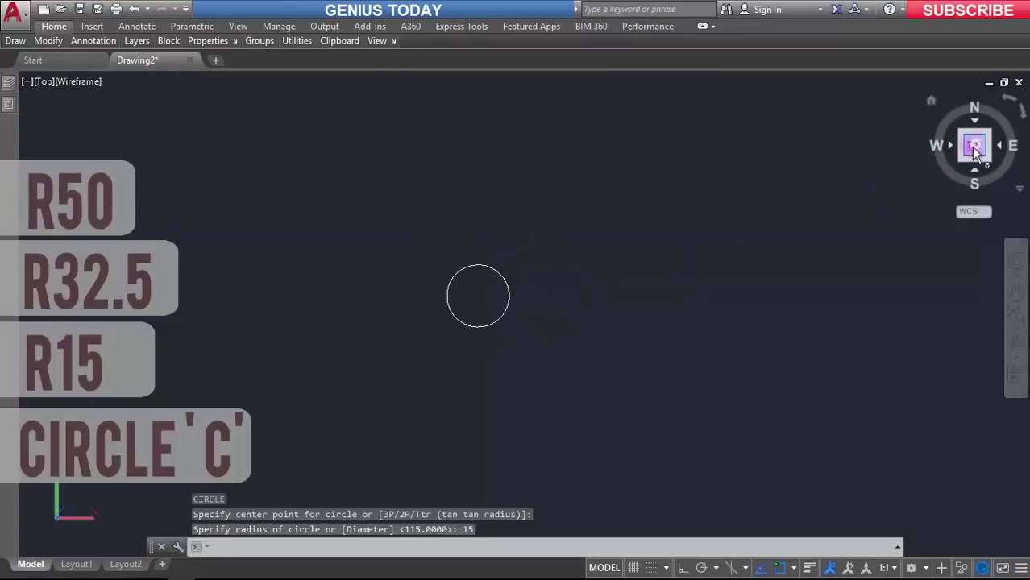
# Draw a circle of radius 32.5 concentric with the first circle
pyautogui.click(975, 149)
pyautogui.write('c')
pyautogui.press('Return')
pyautogui.click(524, 314)
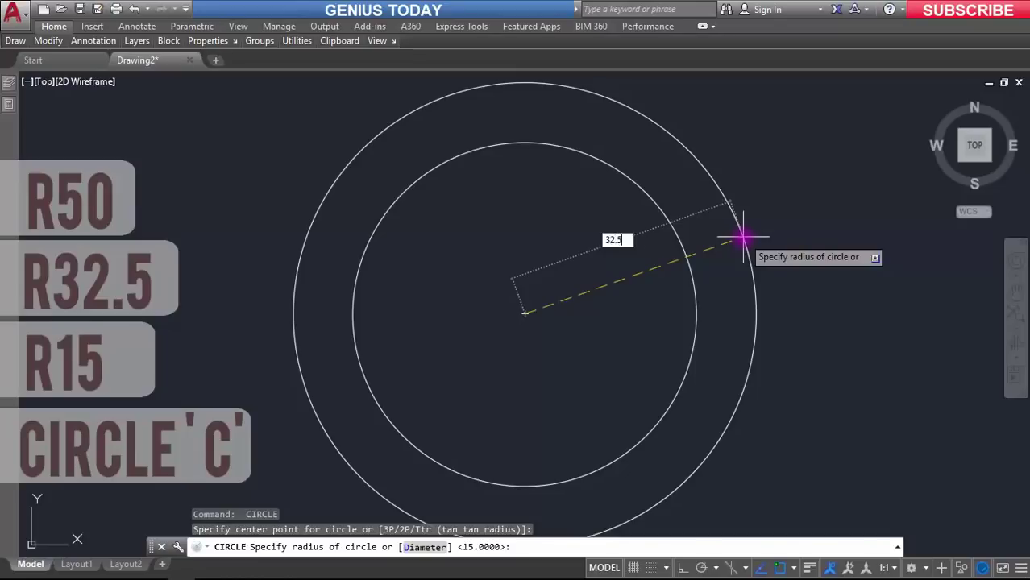
pyautogui.press('Return')
# Draw a third concentric circle of radius 50 around the same centre
pyautogui.click(974, 148)
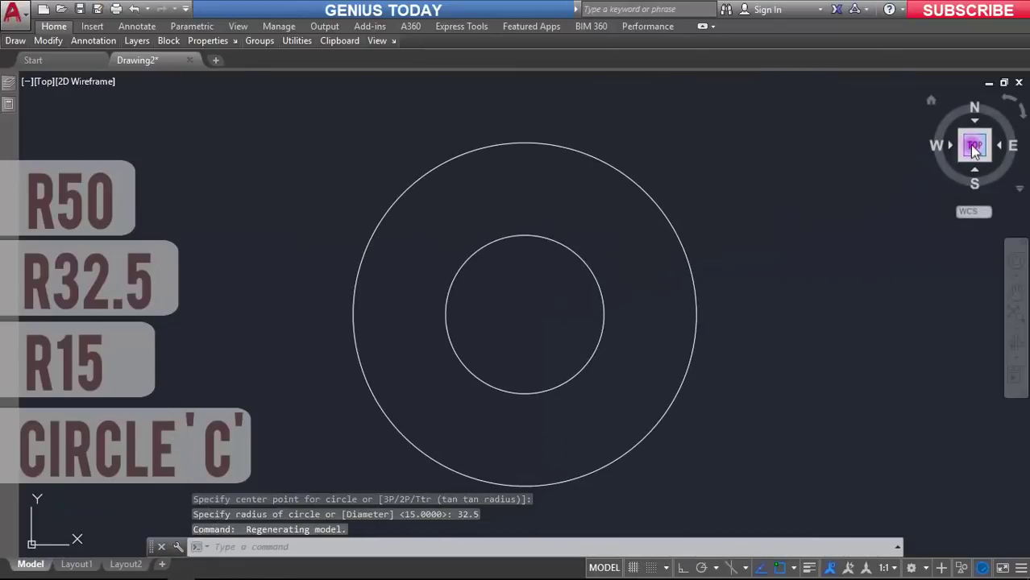
pyautogui.write('c')
pyautogui.press('Return')
pyautogui.click(525, 314)
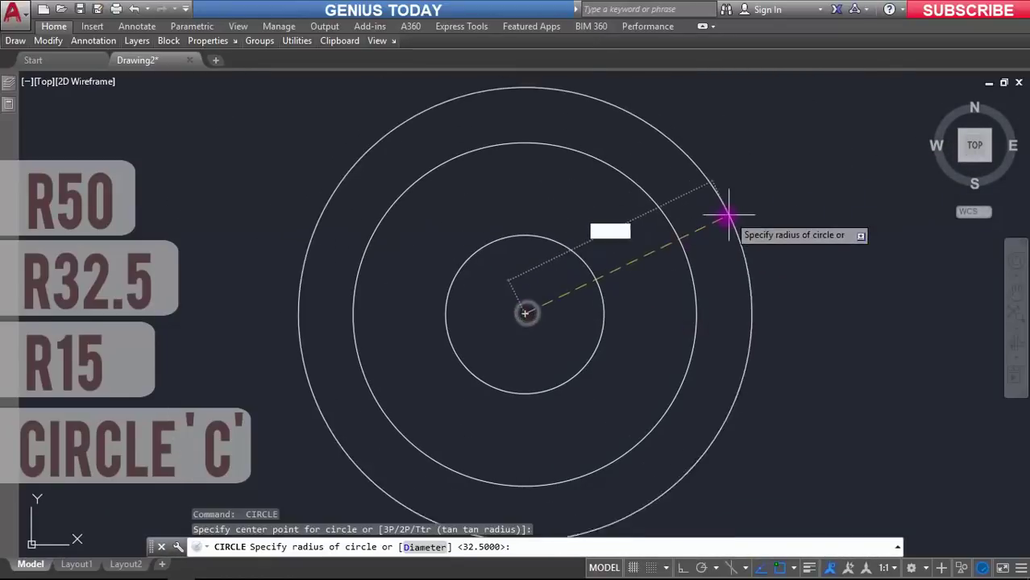
pyautogui.press('Return')
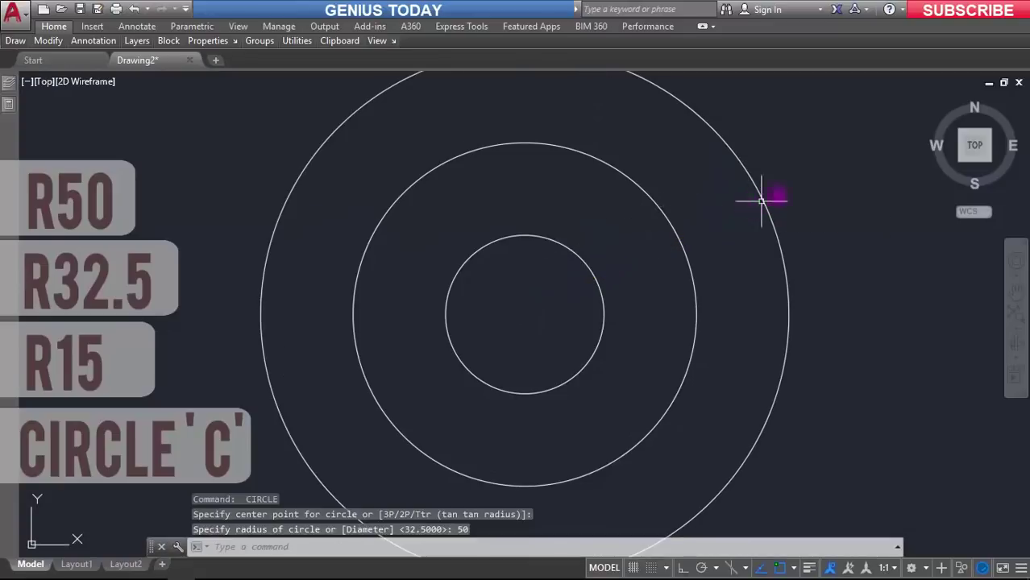
# With ortho on, draw a vertical line from the circles' common centre up past the outermost circle
pyautogui.click(975, 150)
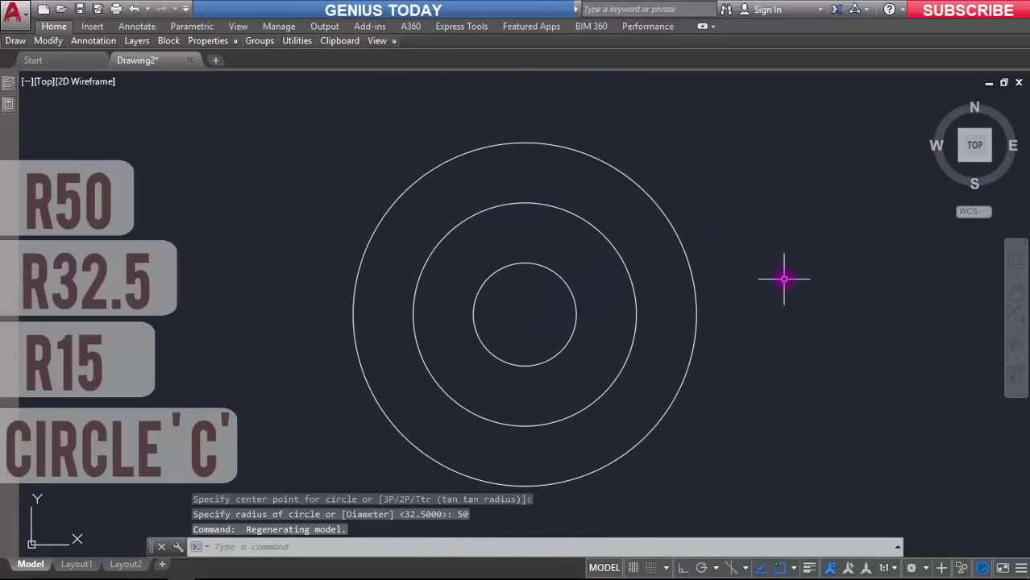
pyautogui.write('l')
pyautogui.press('Return')
pyautogui.click(524, 314)
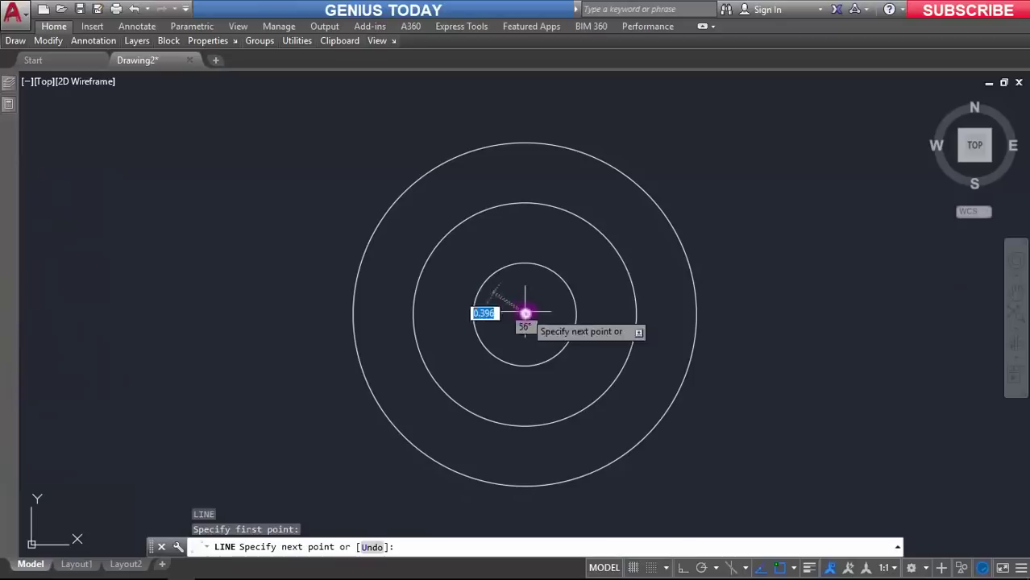
pyautogui.press('F8')
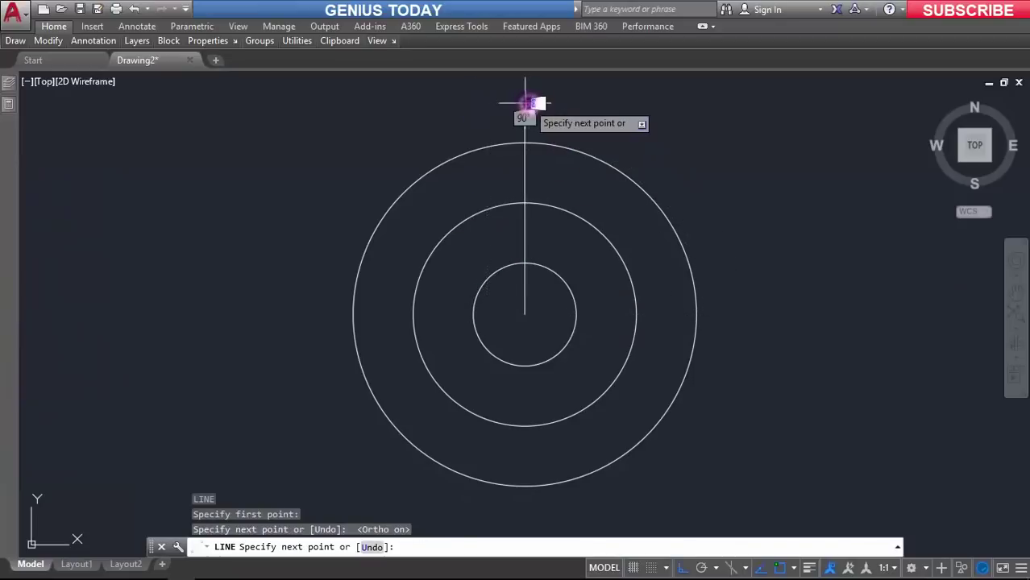
pyautogui.rightClick(528, 110)
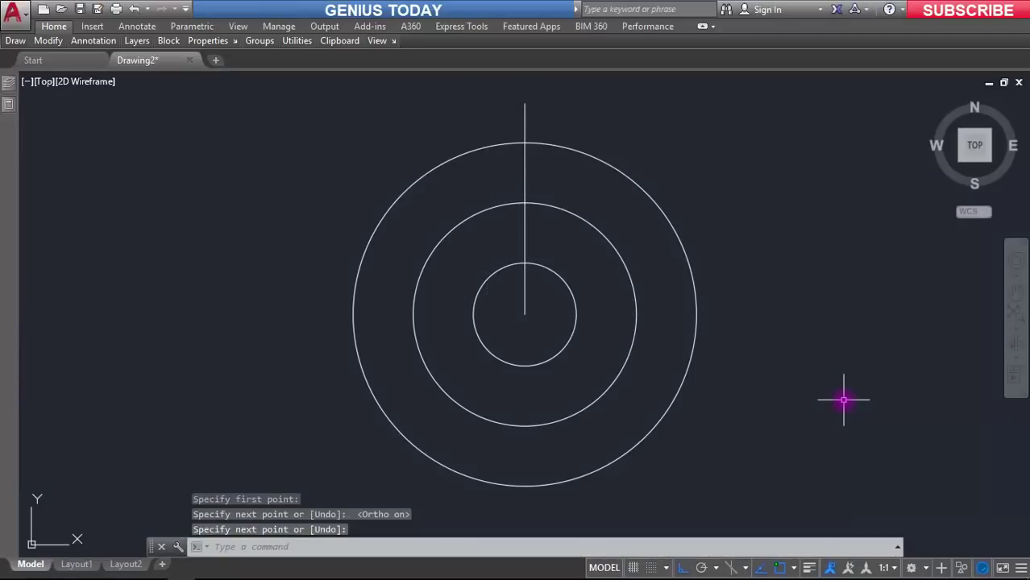
# Draw a circle of radius 11 centred where the vertical line crosses the 32.5 radius circle
pyautogui.write('c')
pyautogui.press('Return')
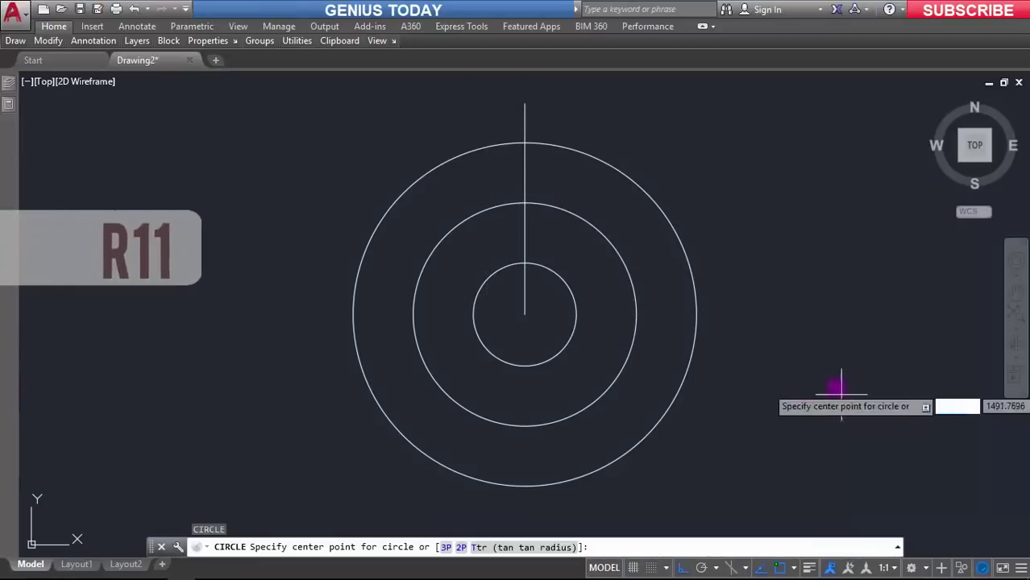
pyautogui.click(526, 203)
pyautogui.press('Return')
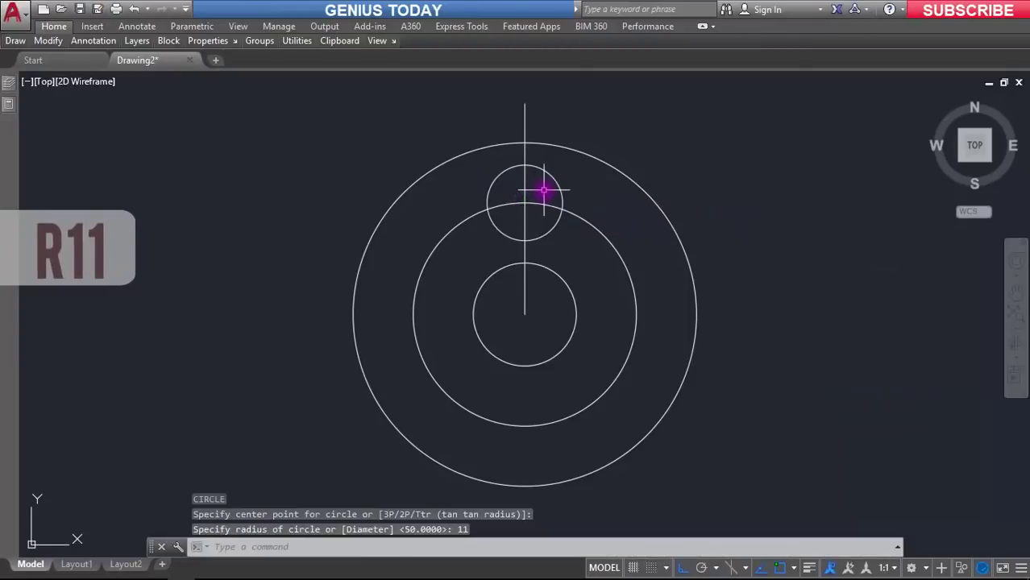
# Erase the vertical construction line
pyautogui.click(537, 275)
pyautogui.click(510, 319)
pyautogui.write('e')
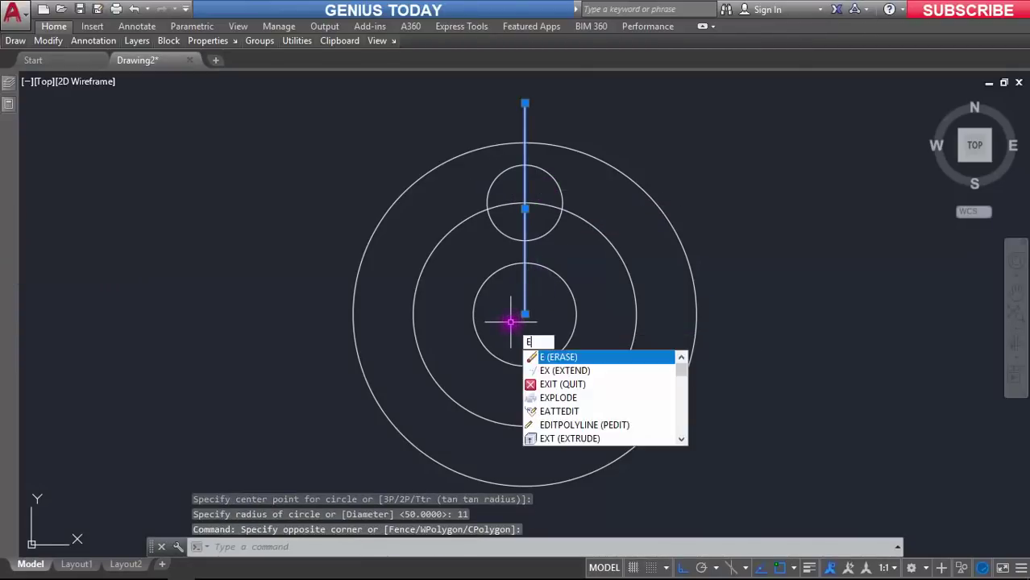
pyautogui.press('Return')
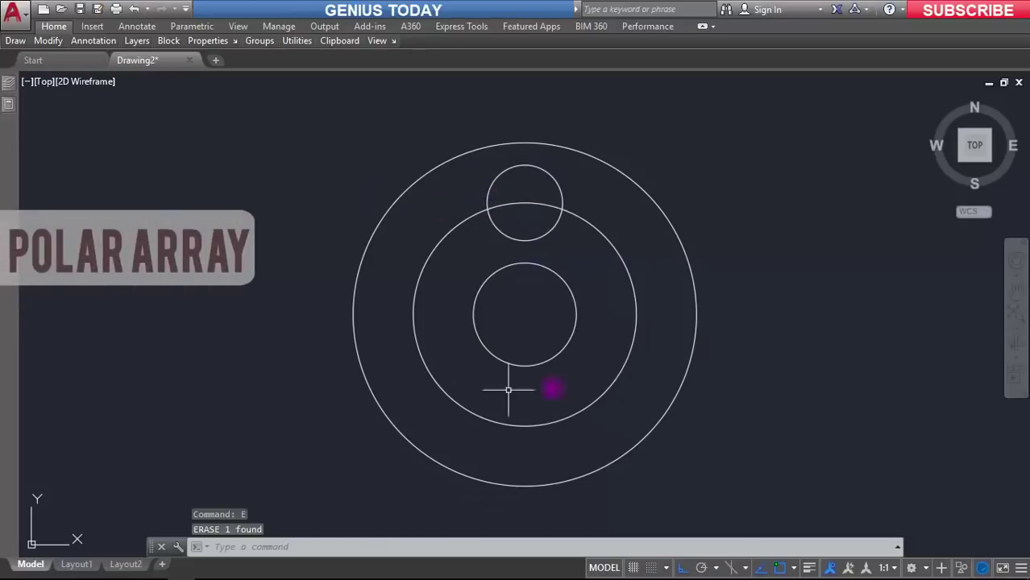
# Create a polar array of six of the 11 radius circle around the common centre
pyautogui.moveTo(53, 42)
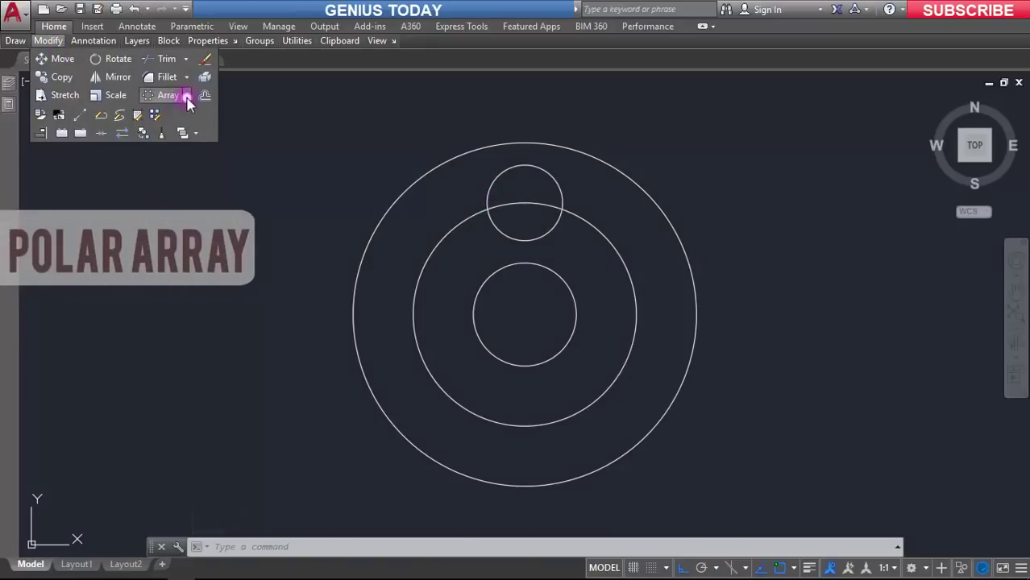
pyautogui.click(187, 96)
pyautogui.click(182, 178)
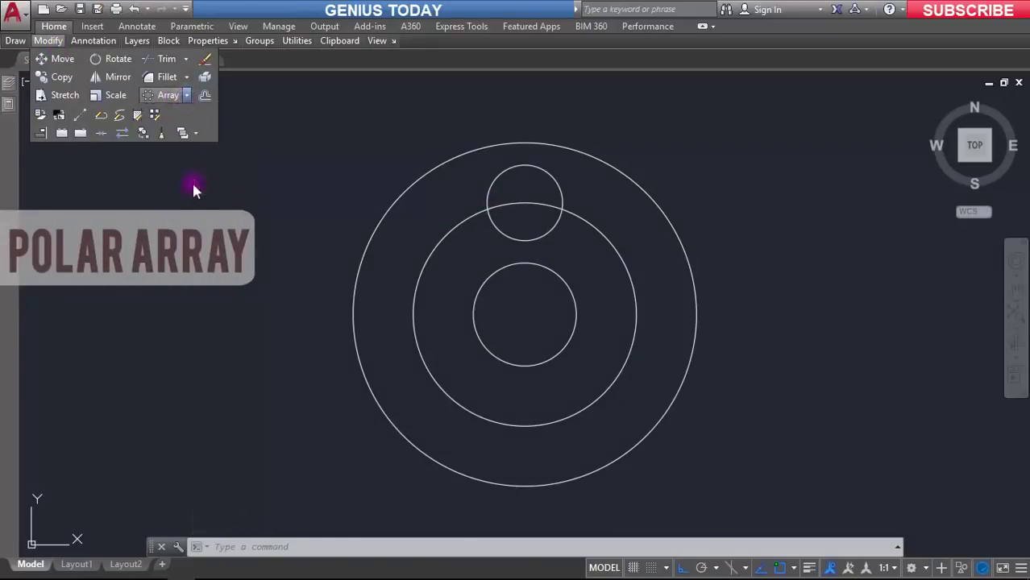
pyautogui.click(553, 177)
pyautogui.press('Return')
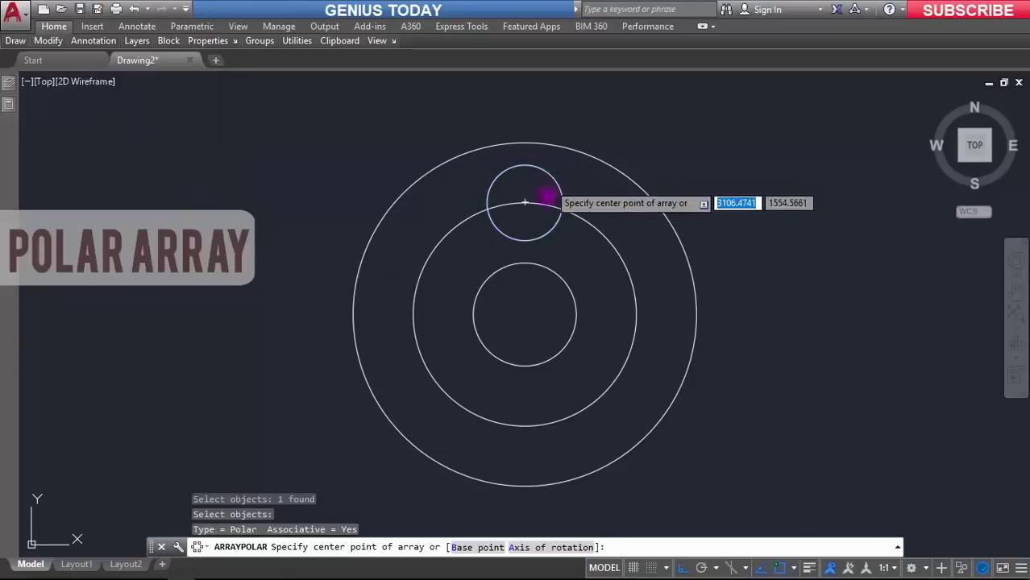
pyautogui.click(525, 314)
pyautogui.press('Return')
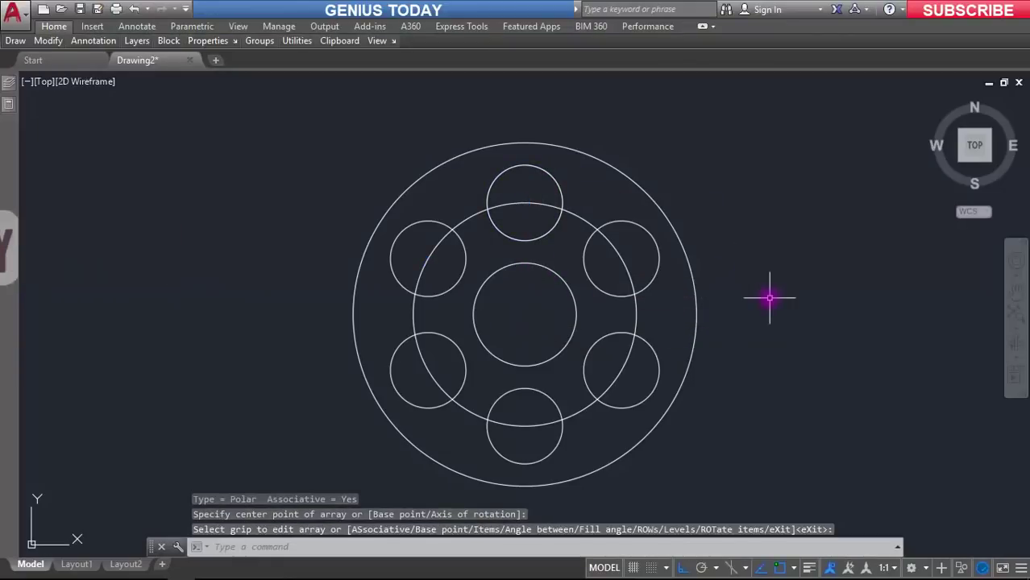
# Draw a circle of radius 115 around the common centre
pyautogui.click(975, 143)
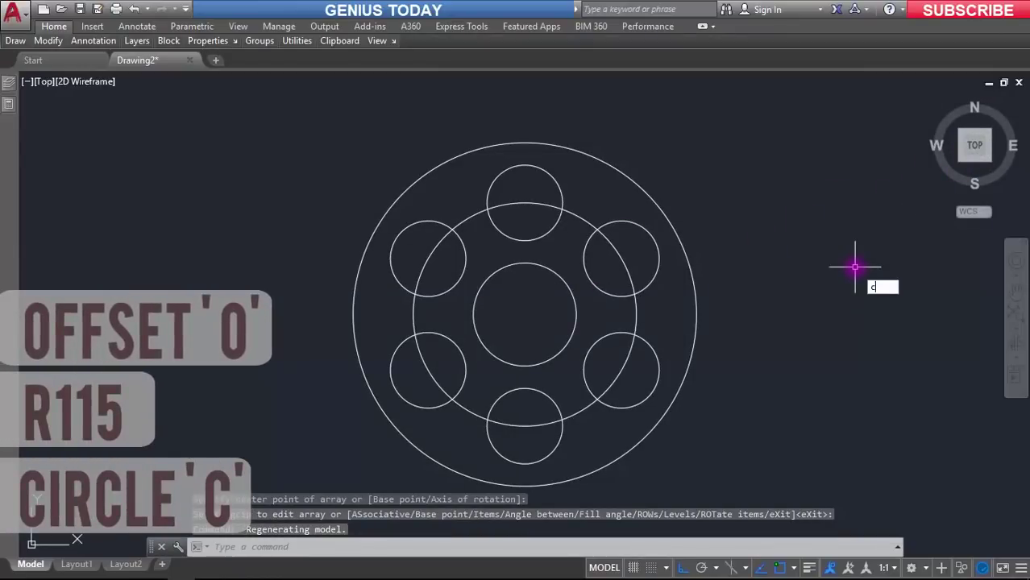
pyautogui.write('c')
pyautogui.press('Return')
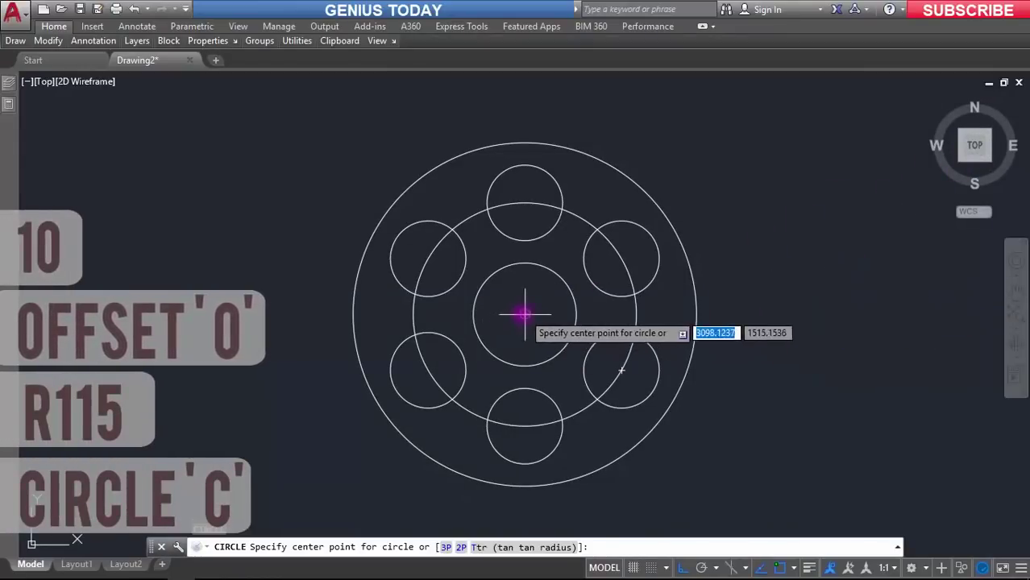
pyautogui.click(525, 314)
pyautogui.write('115')
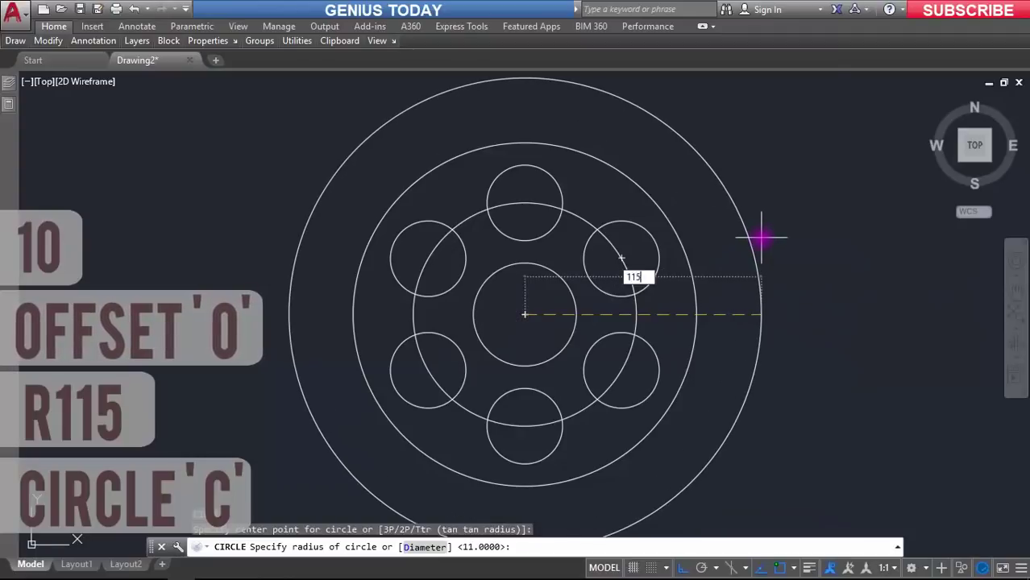
pyautogui.press('Return')
# Offset the 115 radius circle outward by 10 four times in succession, each from the newest outer circle
pyautogui.click(973, 145)
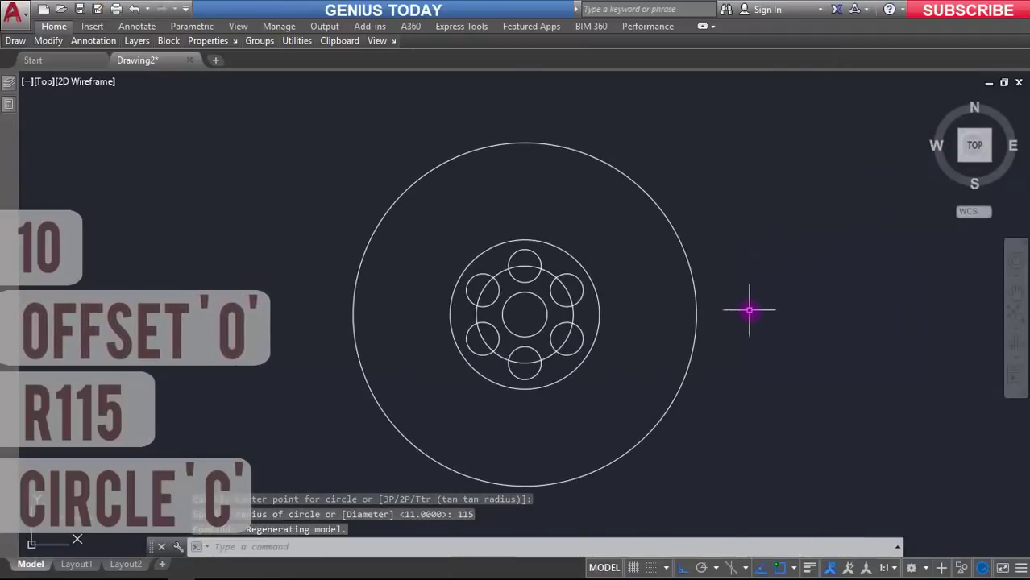
pyautogui.write('of')
pyautogui.press('Return')
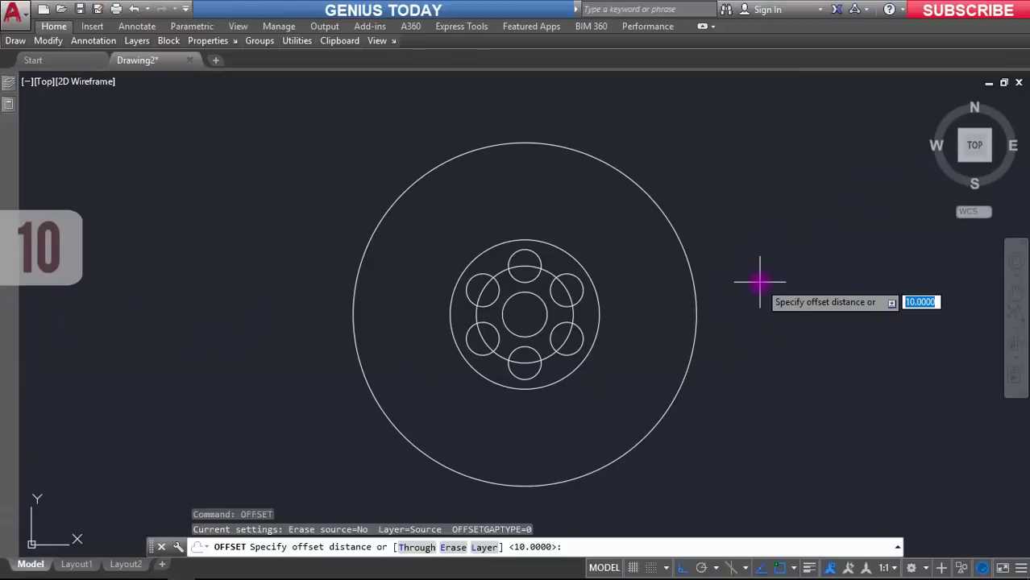
pyautogui.write('1')
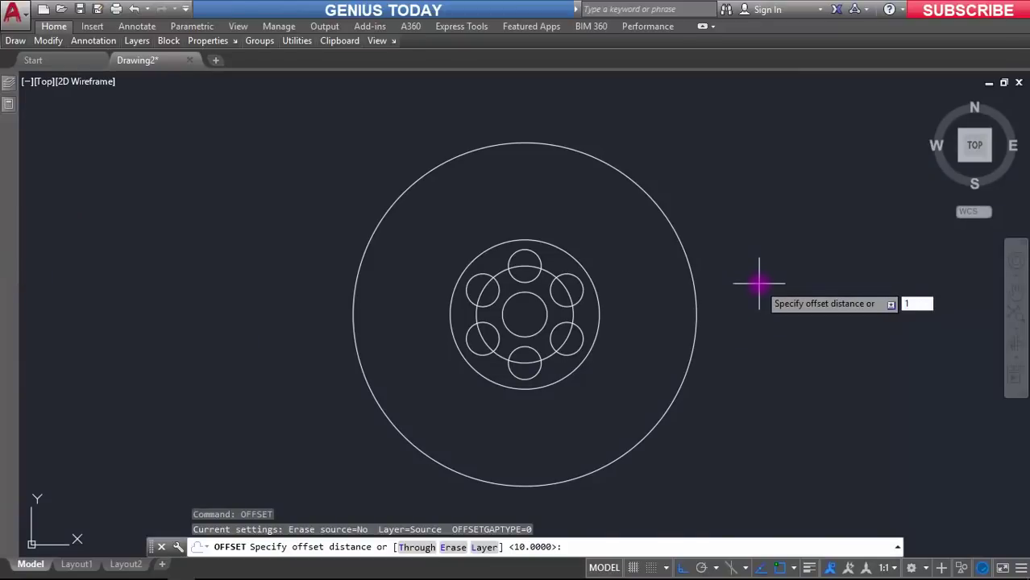
pyautogui.write('0')
pyautogui.press('Return')
pyautogui.click(696, 301)
pyautogui.click(721, 300)
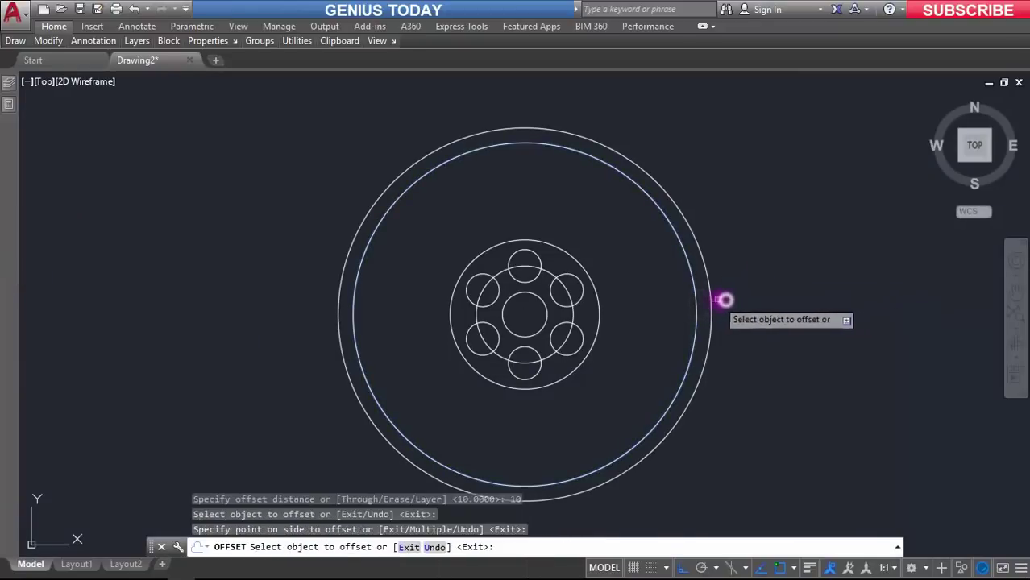
pyautogui.click(712, 299)
pyautogui.click(740, 297)
pyautogui.click(726, 300)
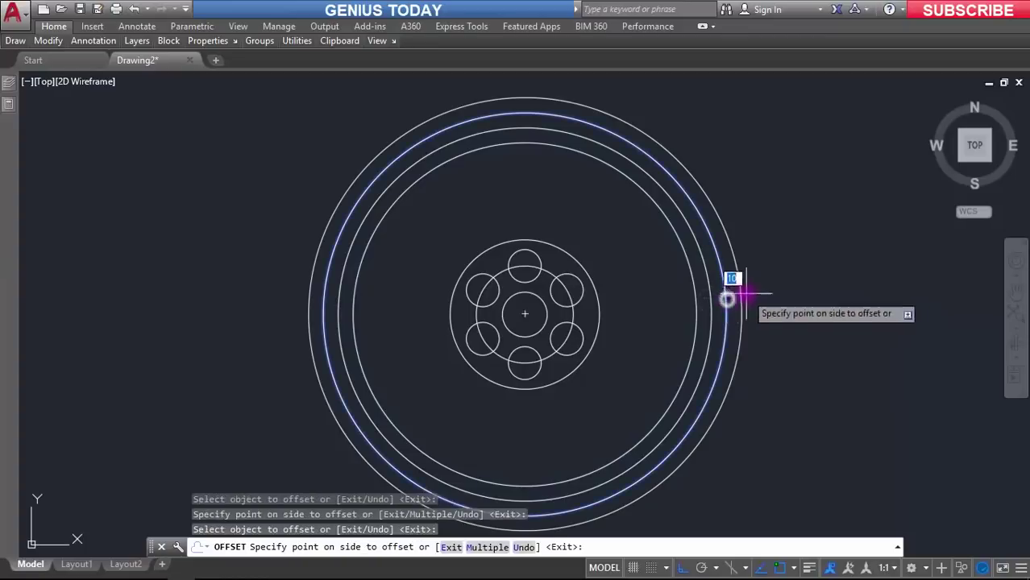
pyautogui.click(753, 293)
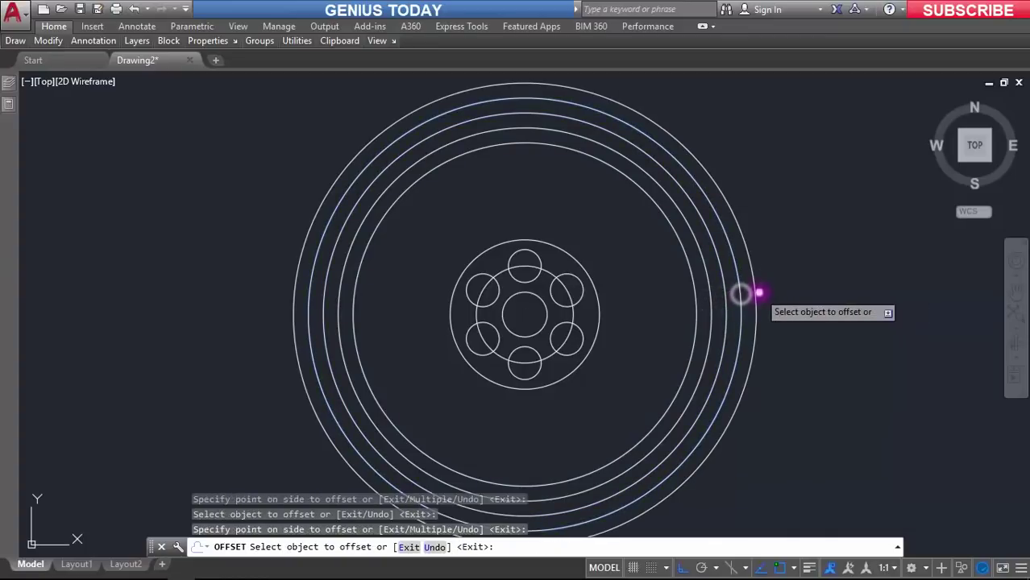
pyautogui.click(975, 145)
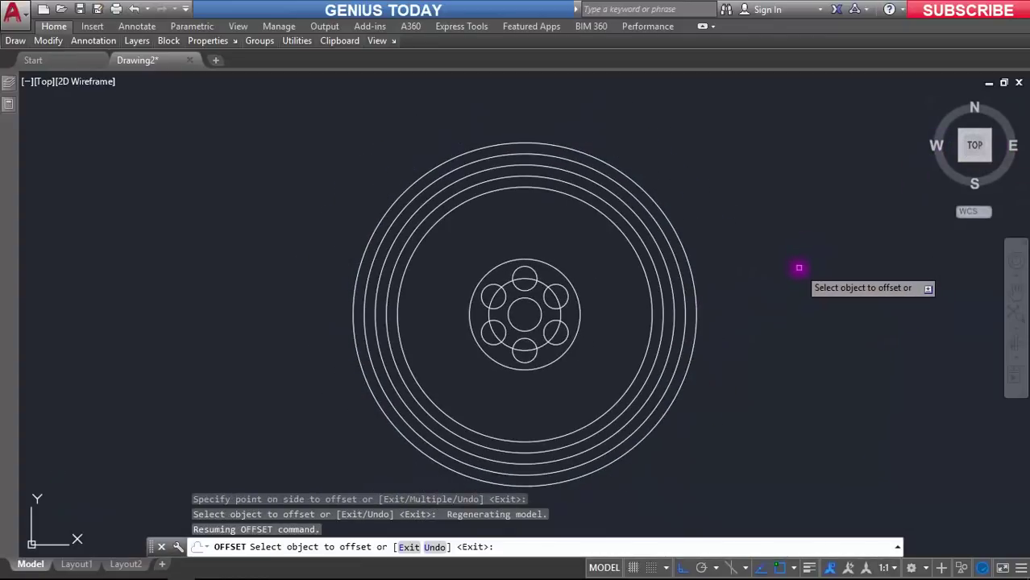
pyautogui.press('Escape')
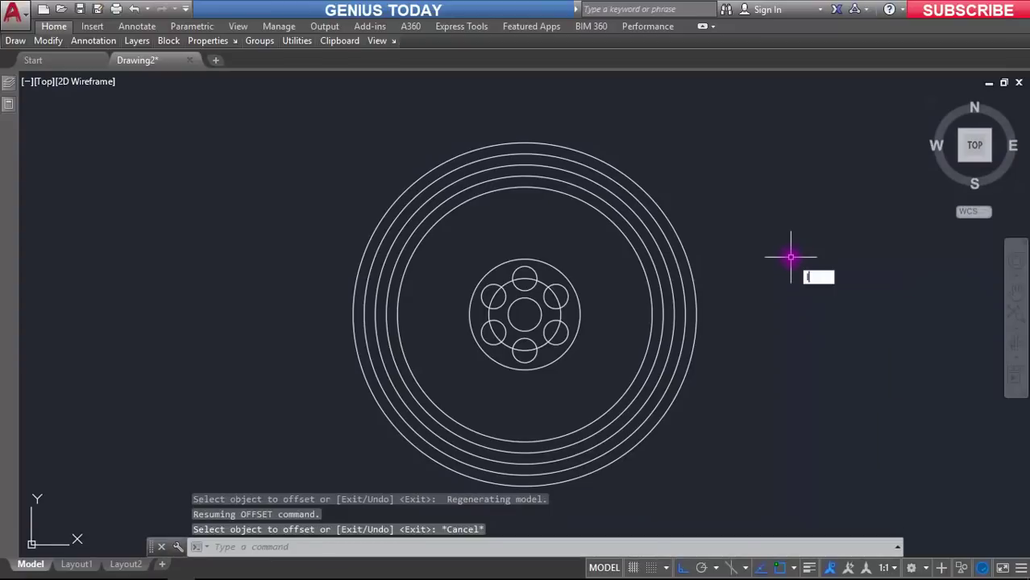
# Draw a horizontal line 200 long from the common centre to the right
pyautogui.write('l')
pyautogui.press('Return')
pyautogui.click(525, 314)
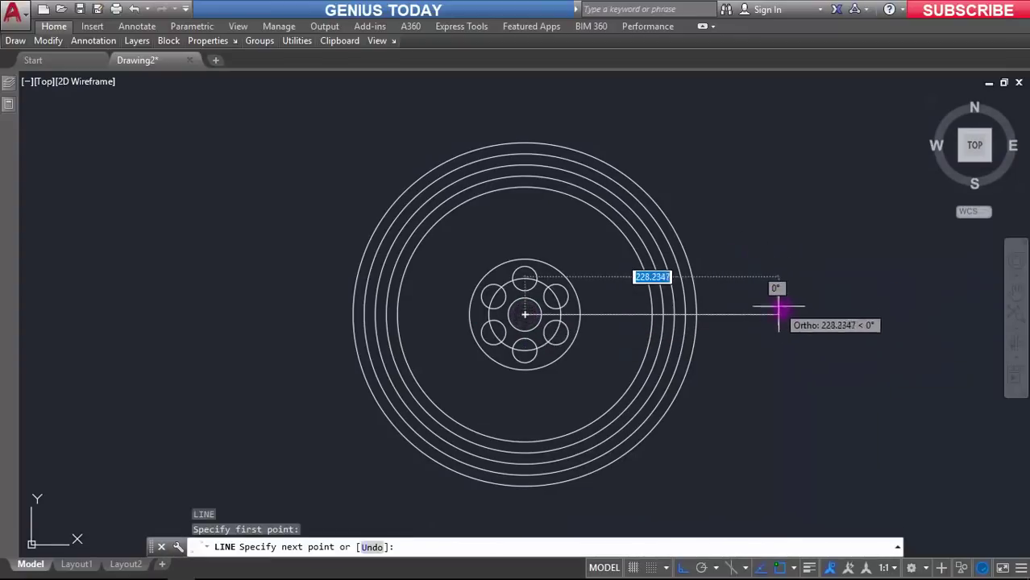
pyautogui.write('200')
pyautogui.press('Return')
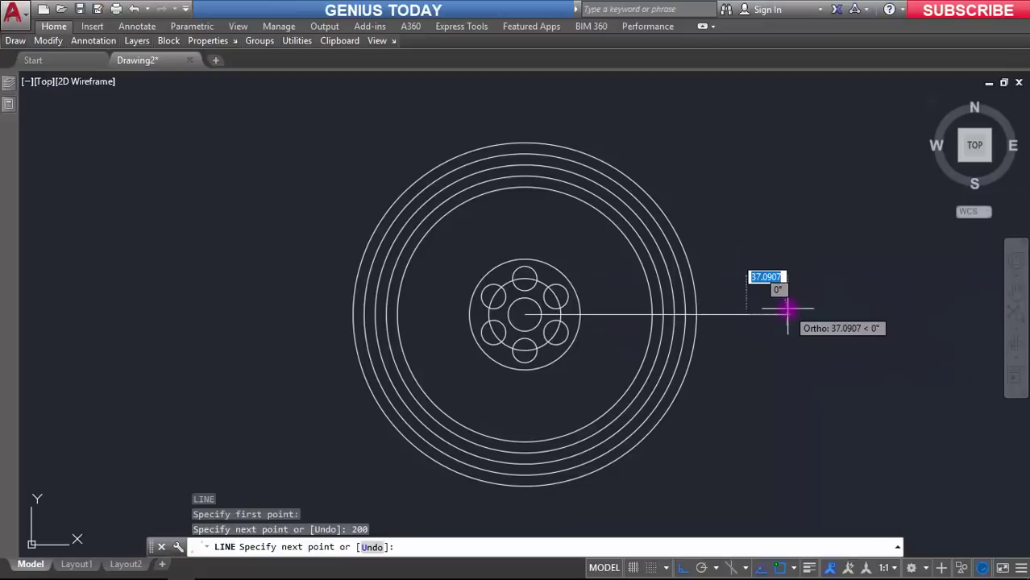
pyautogui.press('Return')
# With ortho off, draw a line from the common centre sloping up to the right, as long as the horizontal line
pyautogui.press('Return')
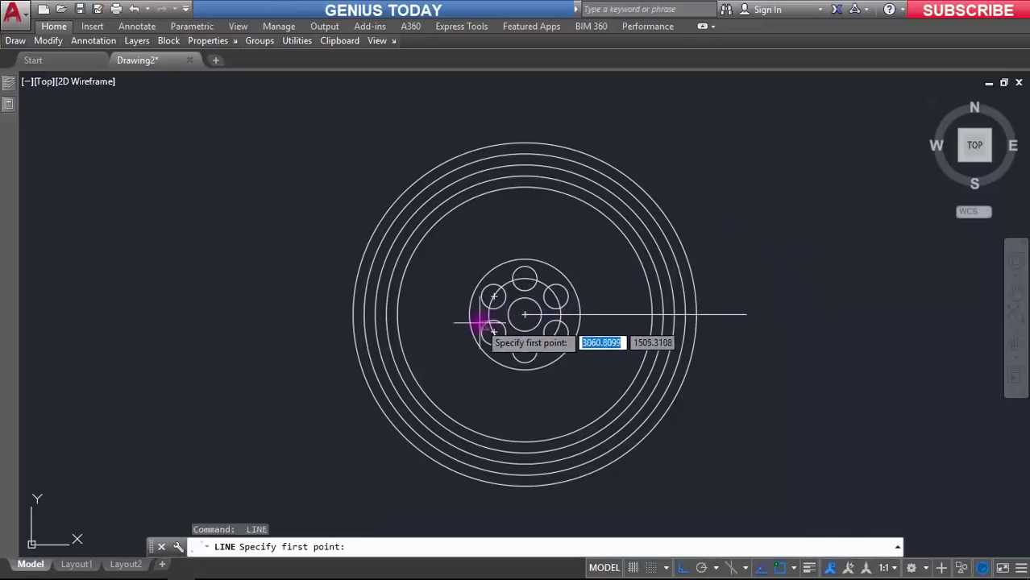
pyautogui.click(524, 314)
pyautogui.press('F8')
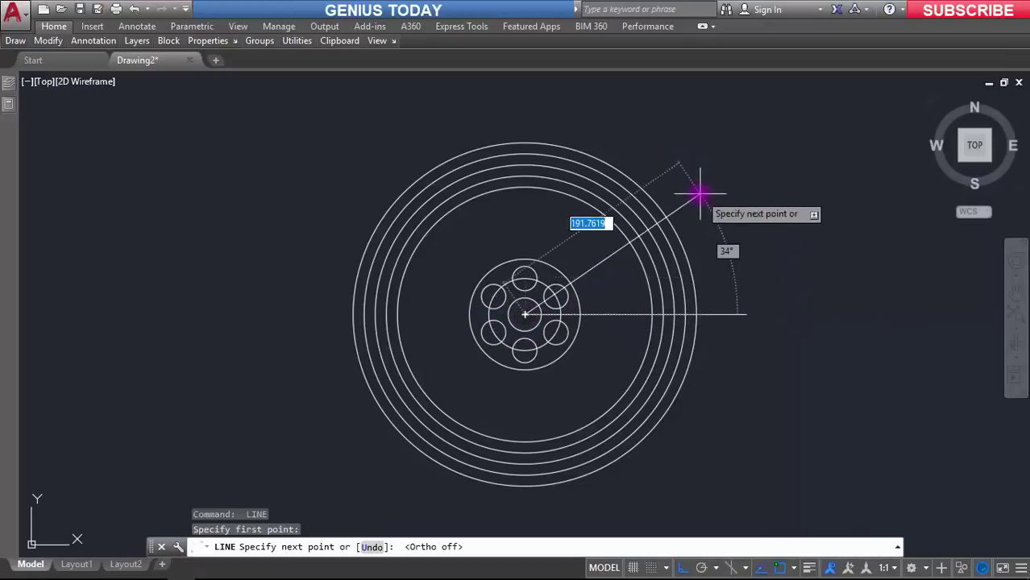
pyautogui.write('2')
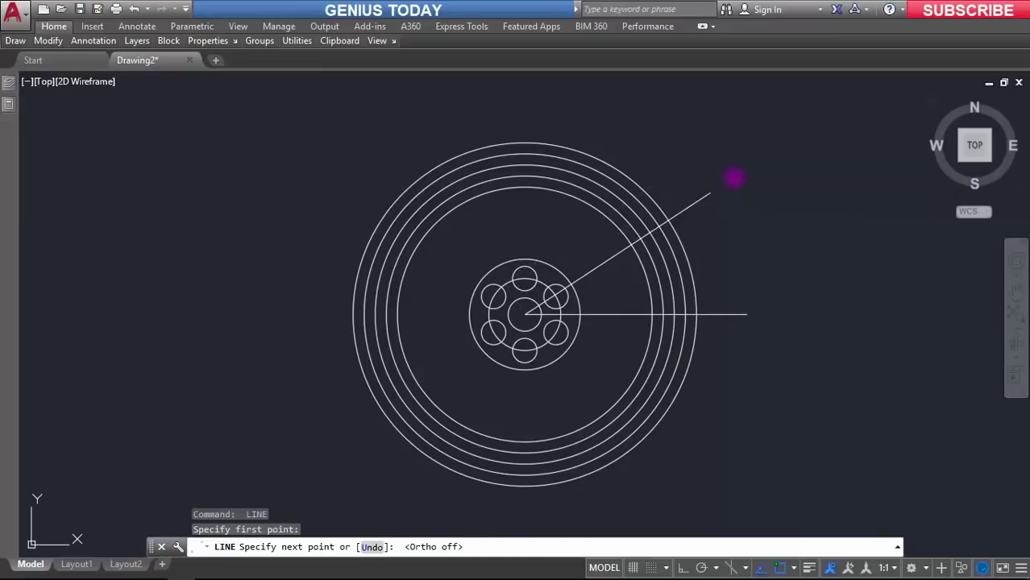
pyautogui.press('Return')
pyautogui.press('Return')
# Draw a line 200 long at -37 degrees from the common centre, sloping down to the right
pyautogui.press('Return')
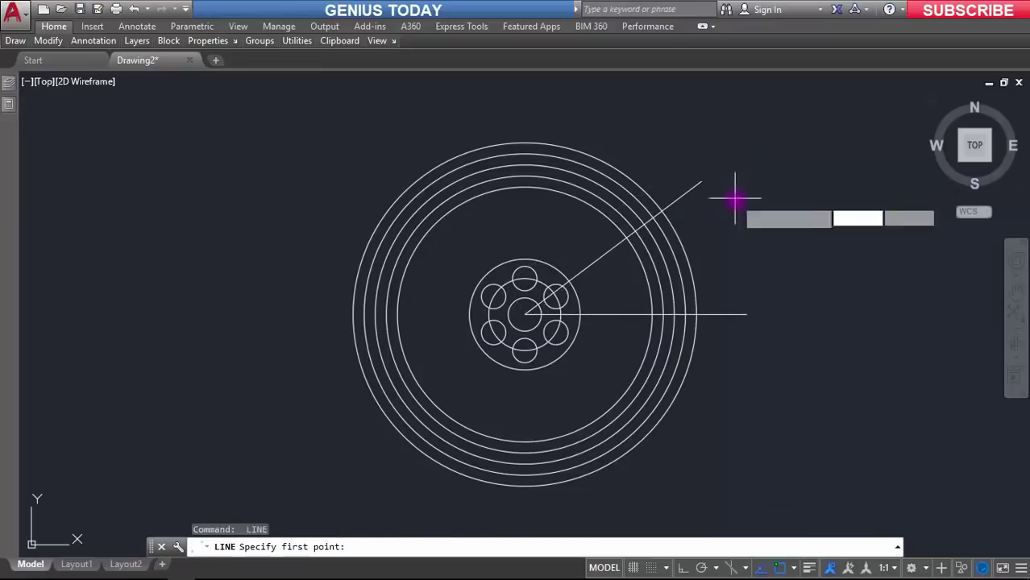
pyautogui.click(524, 316)
pyautogui.press('F8')
pyautogui.write('200')
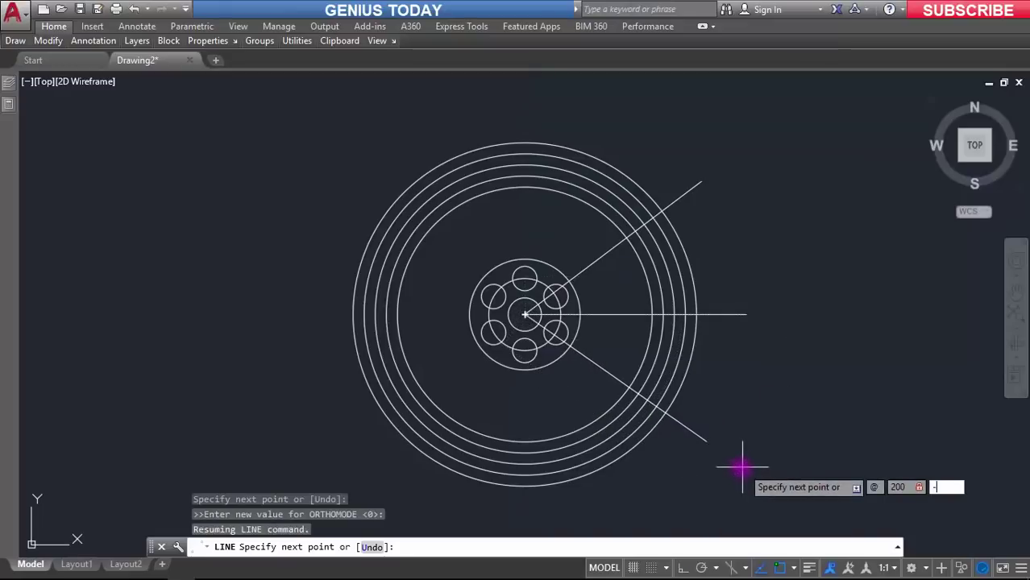
pyautogui.press('Return')
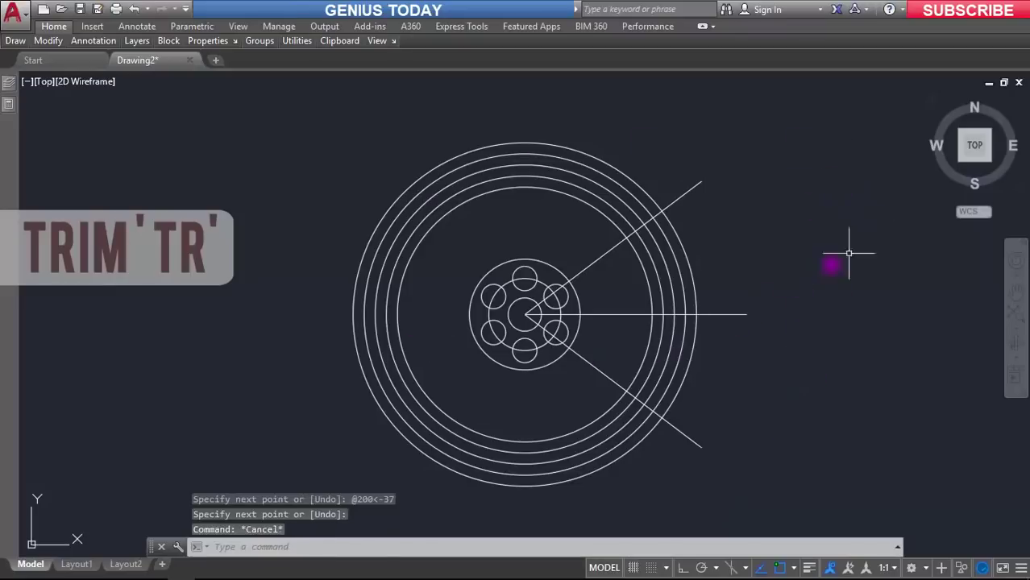
# Trim the five large outer circles so only their arcs between the two angled lines remain
pyautogui.click(974, 145)
pyautogui.write('TR')
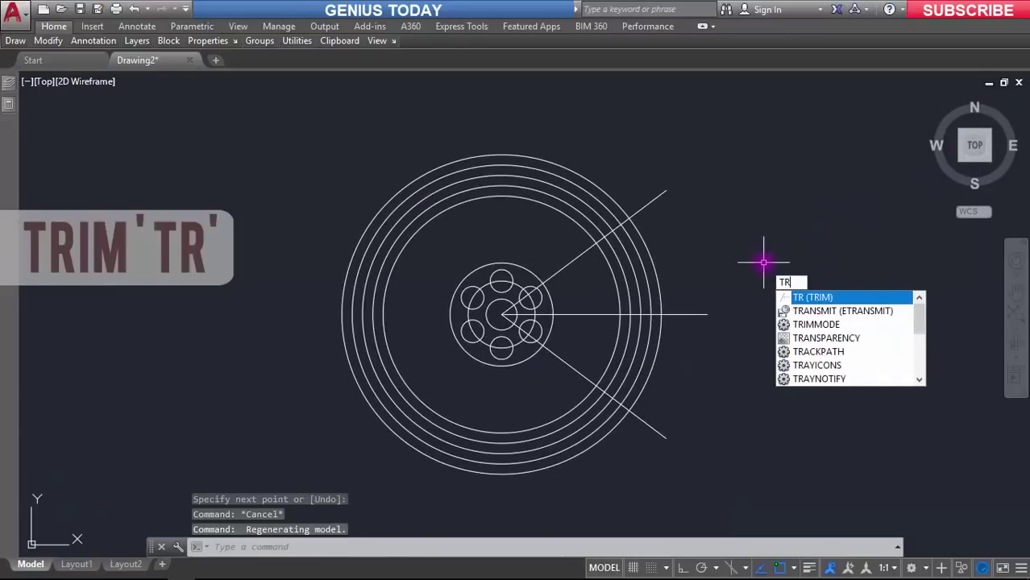
pyautogui.press('Return')
pyautogui.press('Return')
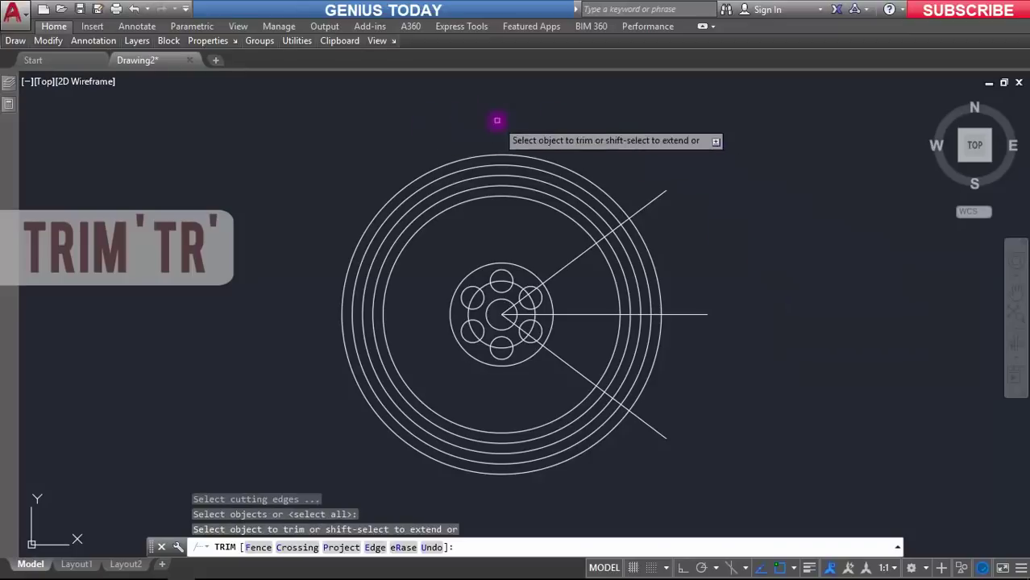
pyautogui.click(521, 123)
pyautogui.click(457, 219)
# Trim the ends of the two angled lines and the horizontal line beyond the outermost arc
pyautogui.click(658, 165)
pyautogui.click(694, 216)
pyautogui.click(699, 276)
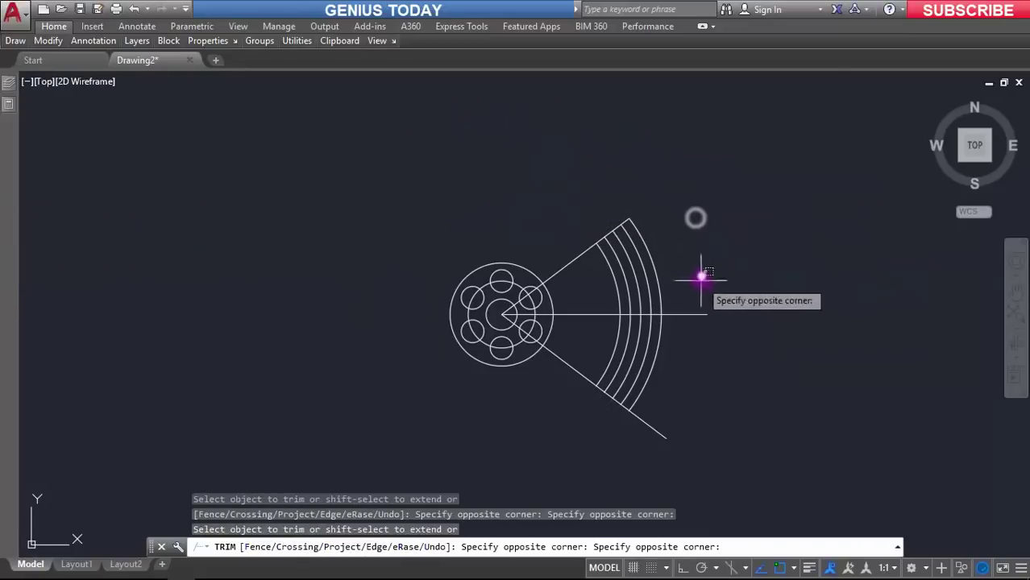
pyautogui.click(721, 346)
pyautogui.click(648, 459)
pyautogui.click(975, 145)
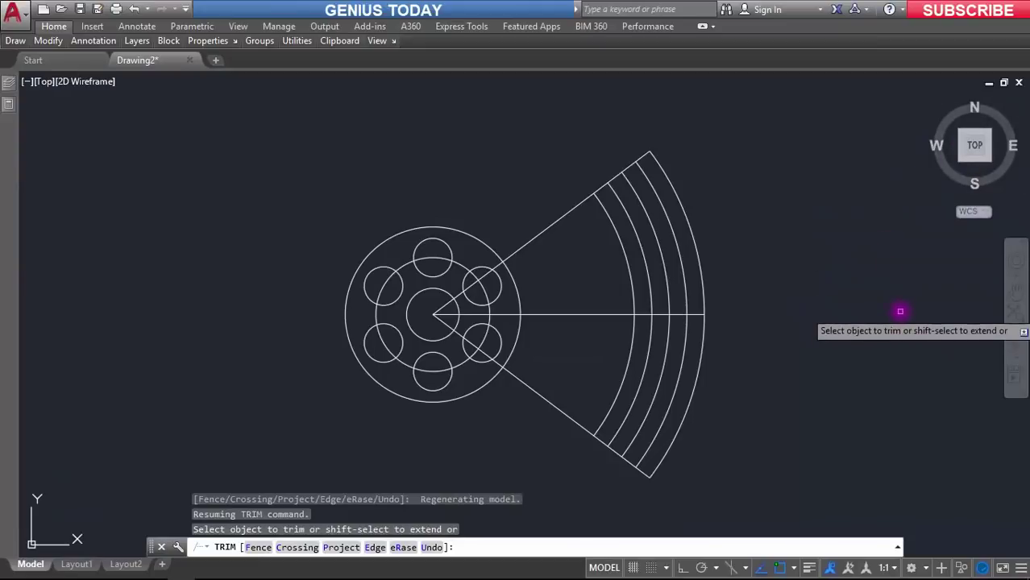
pyautogui.press('Escape')
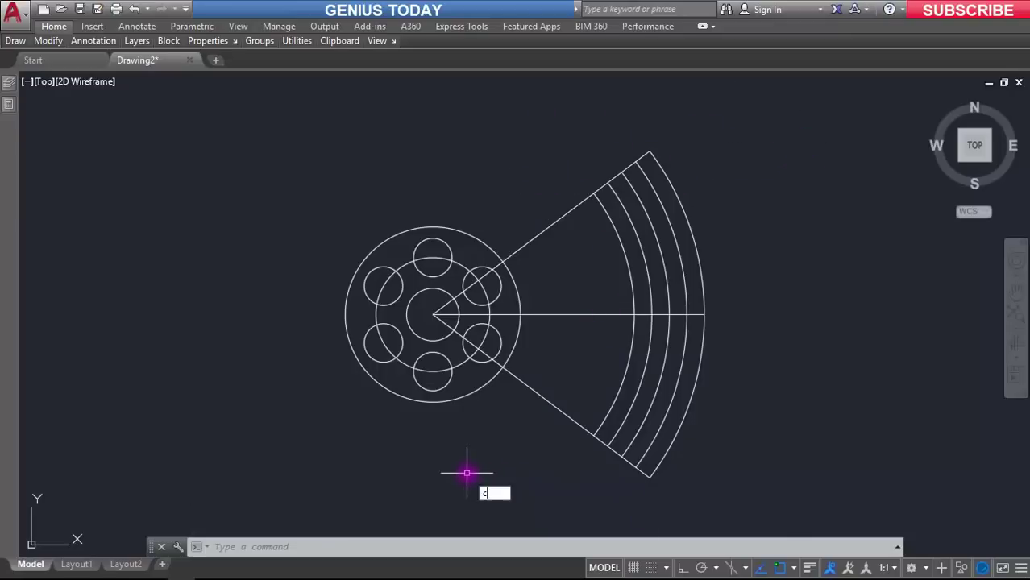
# Draw a two-point circle of diameter 20 on the upper angled line, spanning from the second to the fourth arc
pyautogui.press('Return')
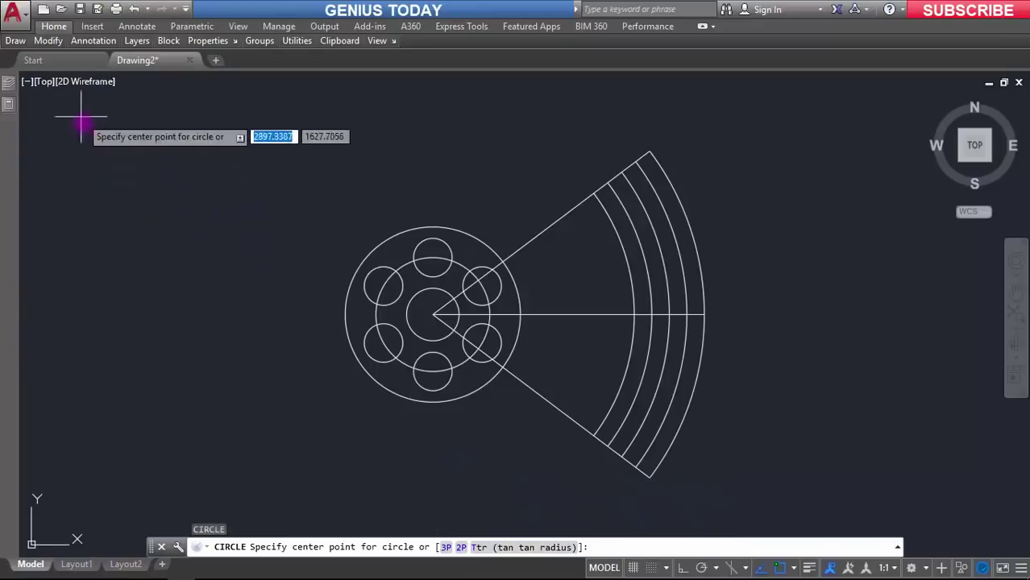
pyautogui.moveTo(49, 40)
pyautogui.moveTo(16, 40)
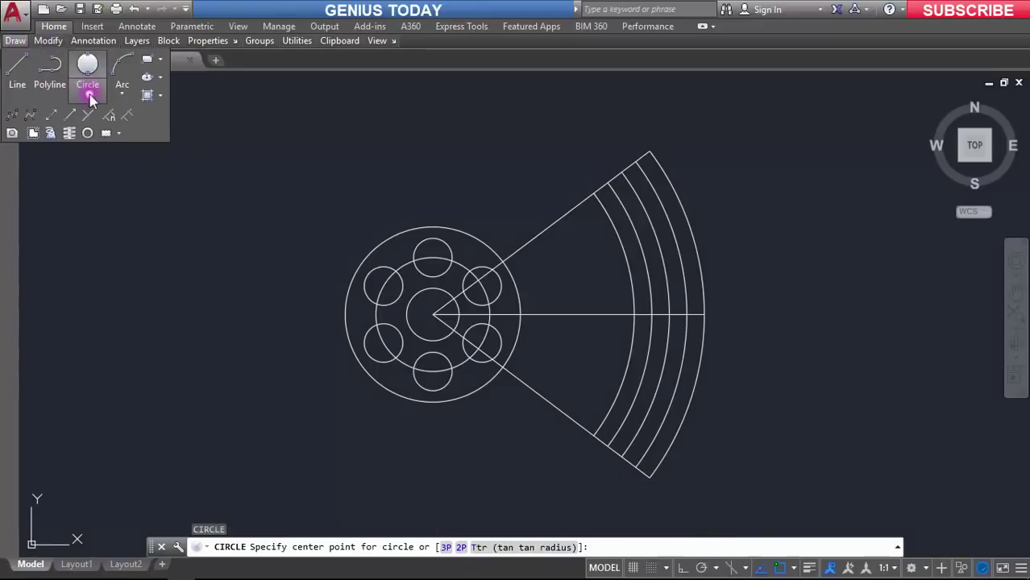
pyautogui.click(90, 96)
pyautogui.click(87, 182)
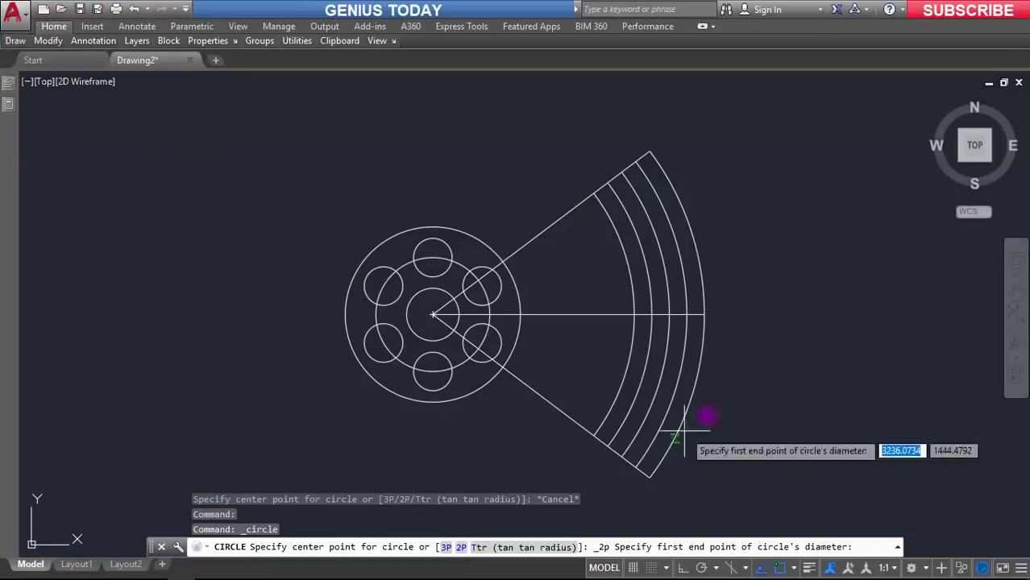
pyautogui.click(616, 176)
pyautogui.scroll(5, 635, 165)
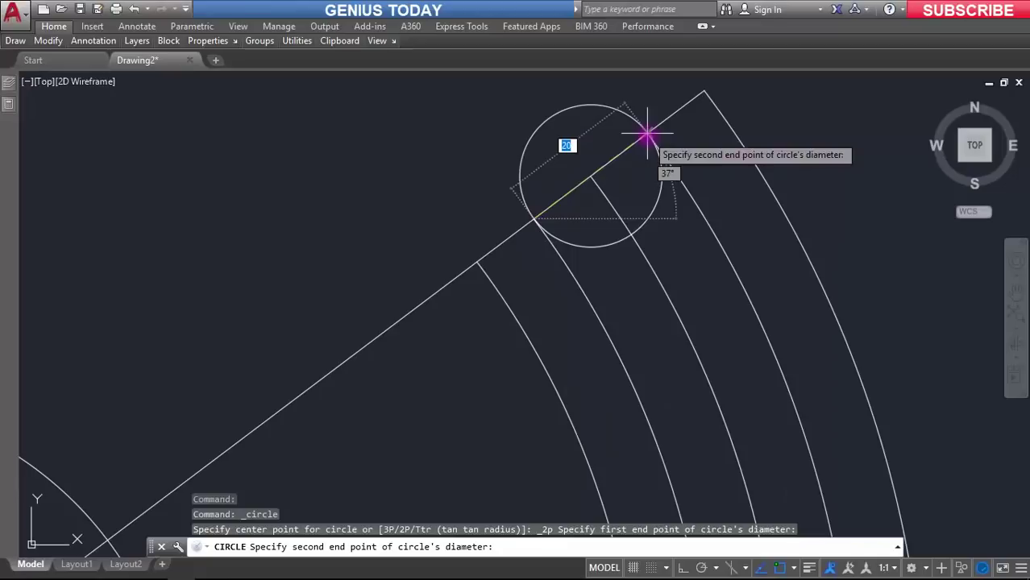
pyautogui.click(647, 133)
pyautogui.scroll(-2, 647, 137)
pyautogui.scroll(-6, 646, 135)
# Draw a two-point circle of diameter 40 on the upper angled line, spanning from the innermost to the outermost arc
pyautogui.press('Return')
pyautogui.press('Return')
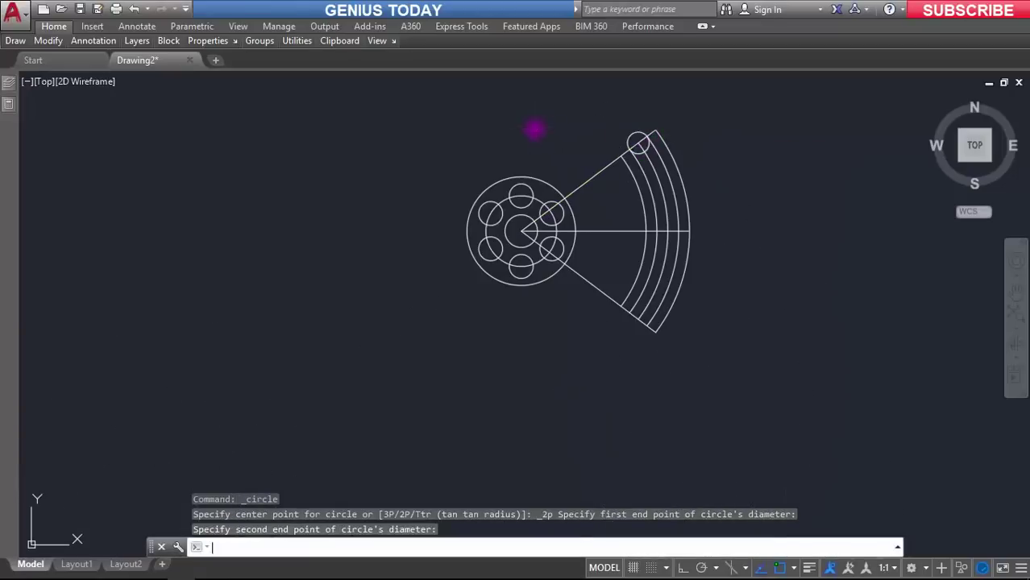
pyautogui.click(460, 546)
pyautogui.scroll(4, 607, 161)
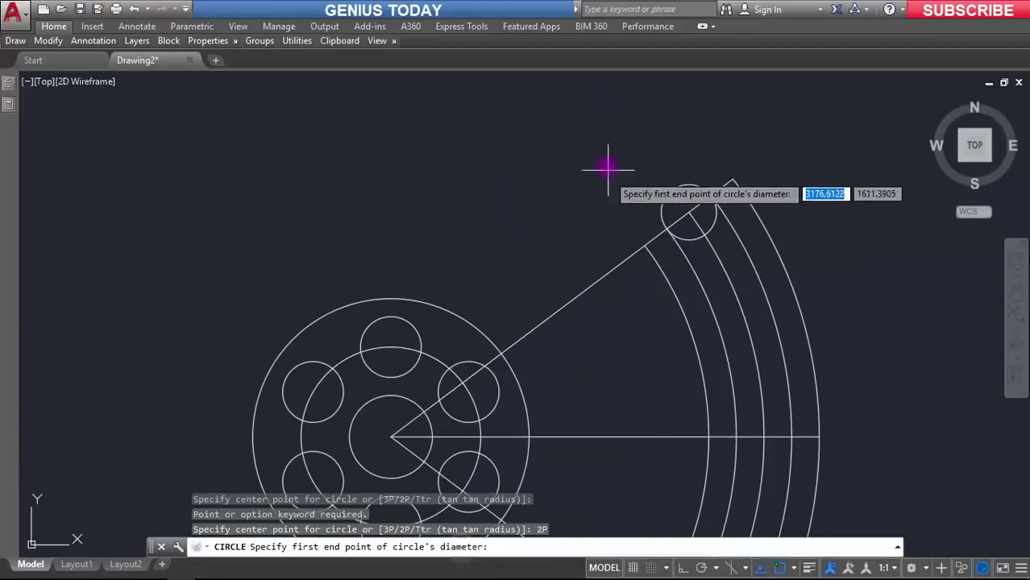
pyautogui.click(644, 247)
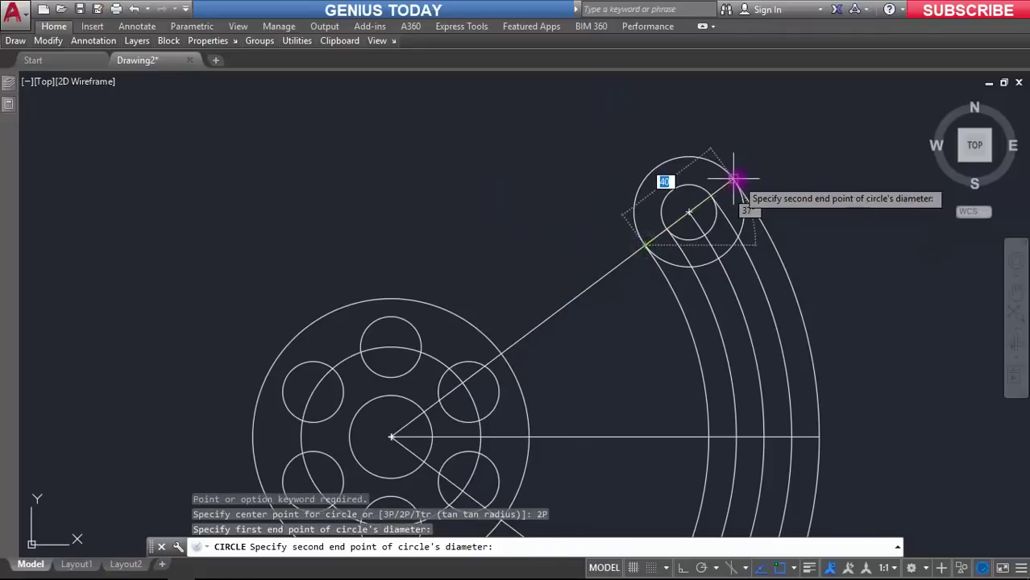
pyautogui.click(736, 176)
pyautogui.scroll(-2, 704, 270)
pyautogui.scroll(-4, 705, 270)
# Draw a two-point circle on the lower angled line, spanning from the second to the fourth arc
pyautogui.press('Return')
pyautogui.press('Return')
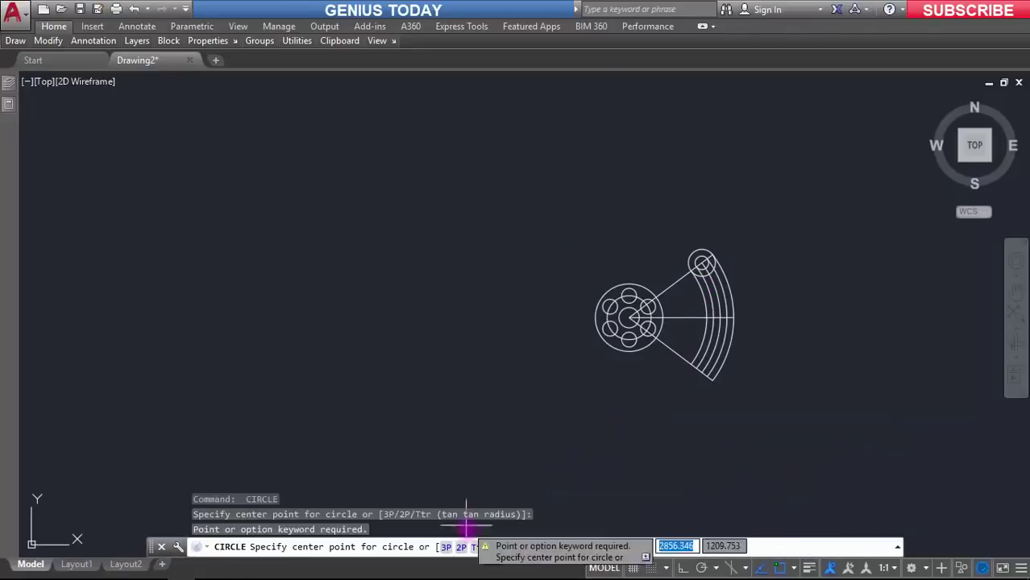
pyautogui.click(460, 546)
pyautogui.scroll(4, 631, 322)
pyautogui.click(645, 309)
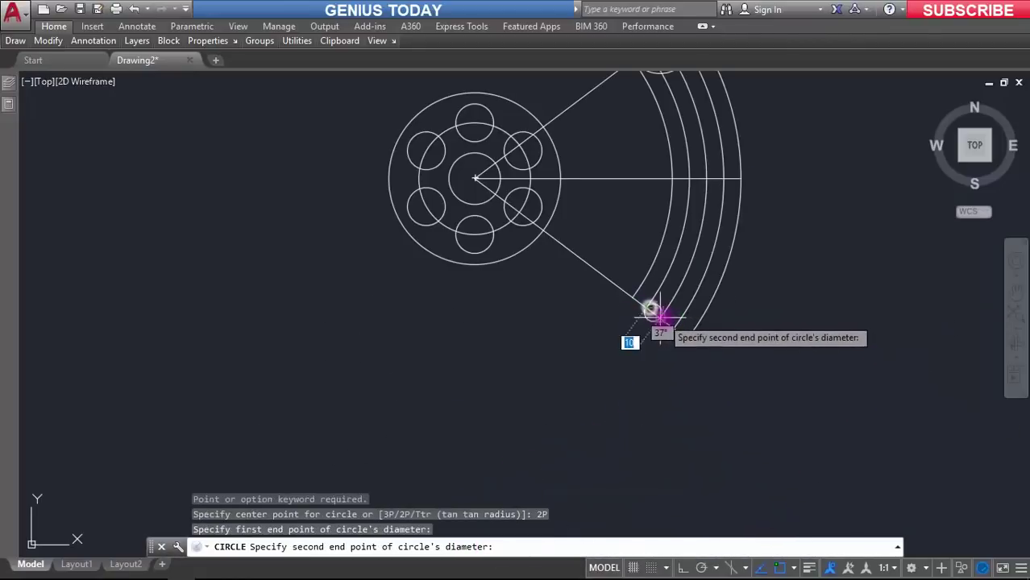
pyautogui.click(673, 328)
# Draw a two-point circle of diameter 40 on the lower angled line, spanning from the innermost to the outermost arc
pyautogui.press('Return')
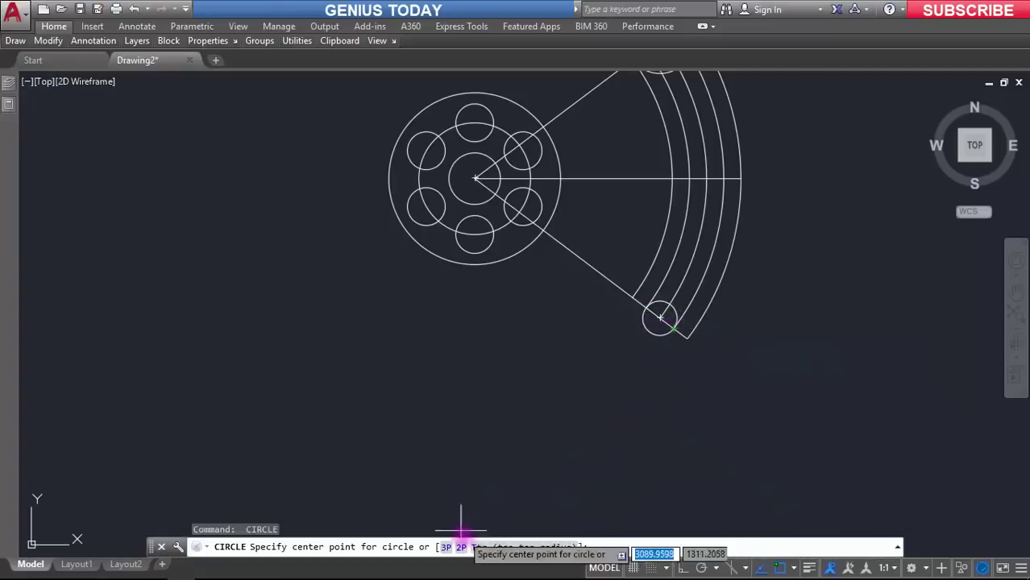
pyautogui.click(459, 546)
pyautogui.click(633, 296)
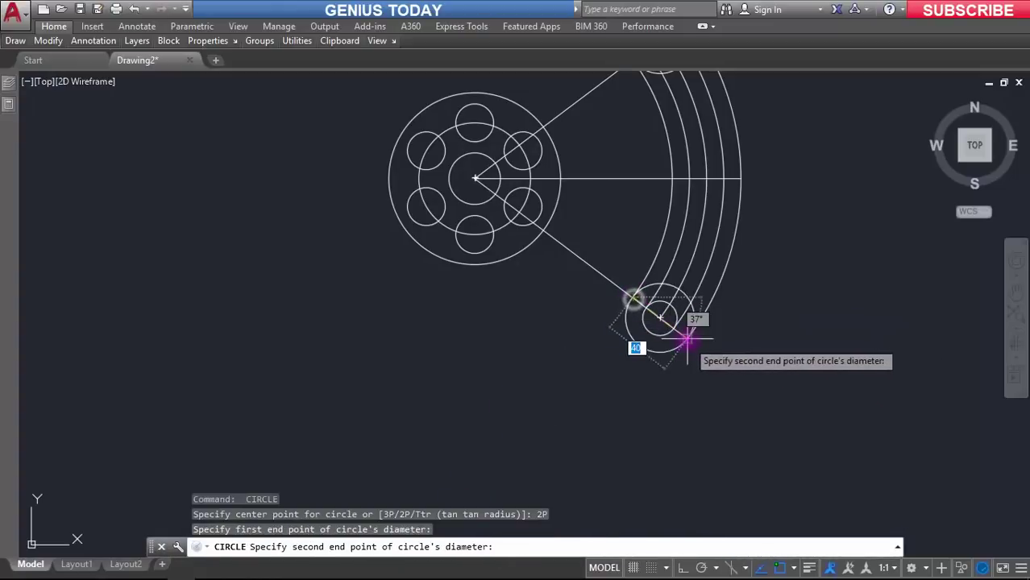
pyautogui.click(686, 342)
pyautogui.scroll(-3, 709, 242)
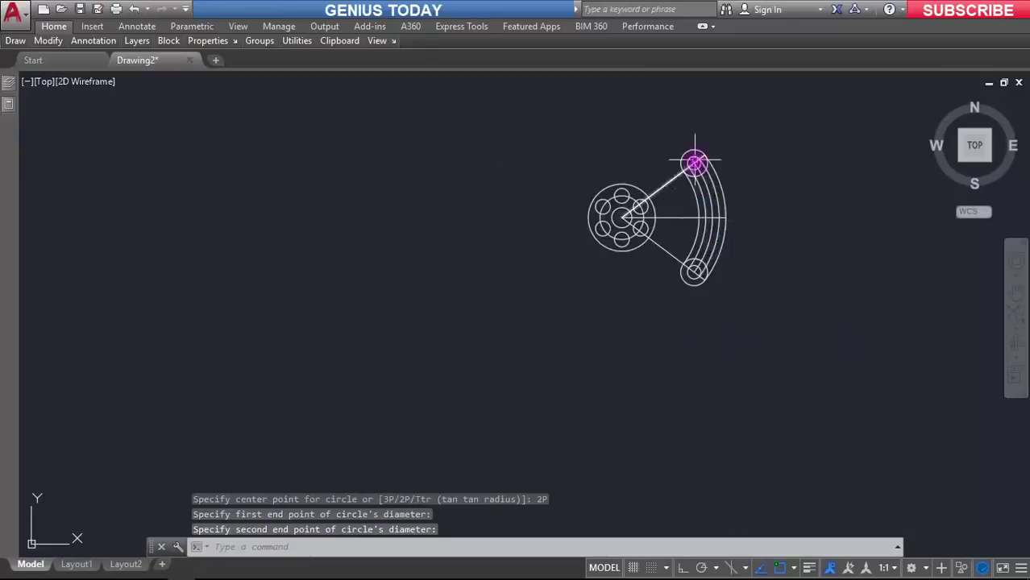
pyautogui.scroll(1, 694, 161)
pyautogui.click(972, 148)
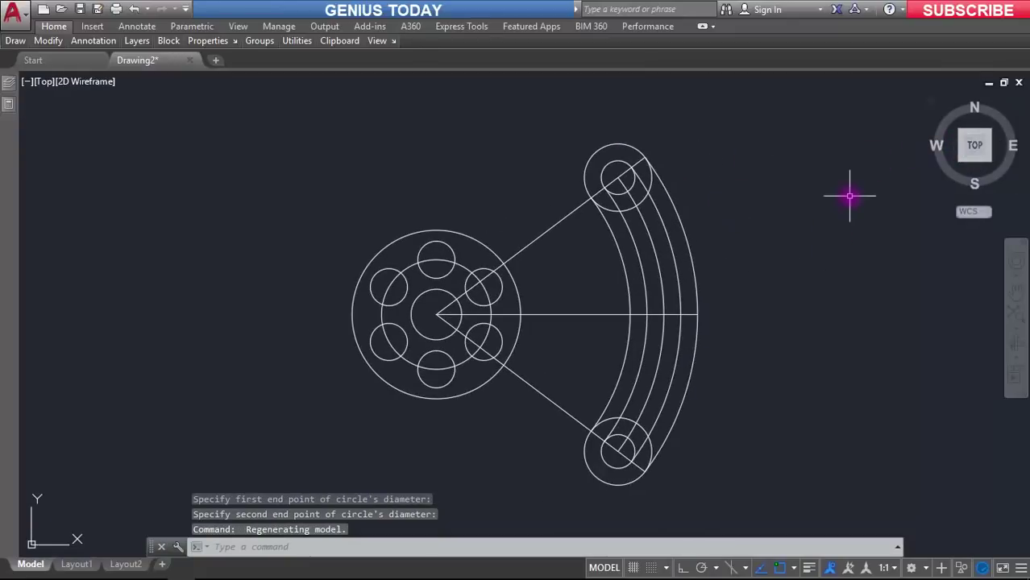
# Create a layer named "dash lines" and set its color to cyan
pyautogui.click(9, 83)
pyautogui.moveTo(9, 83)
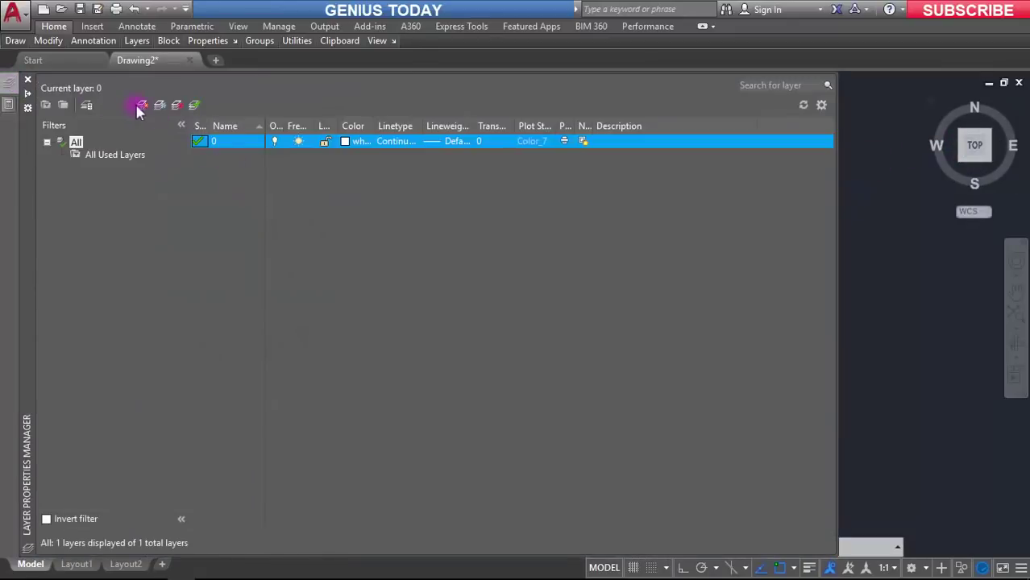
pyautogui.write('dash')
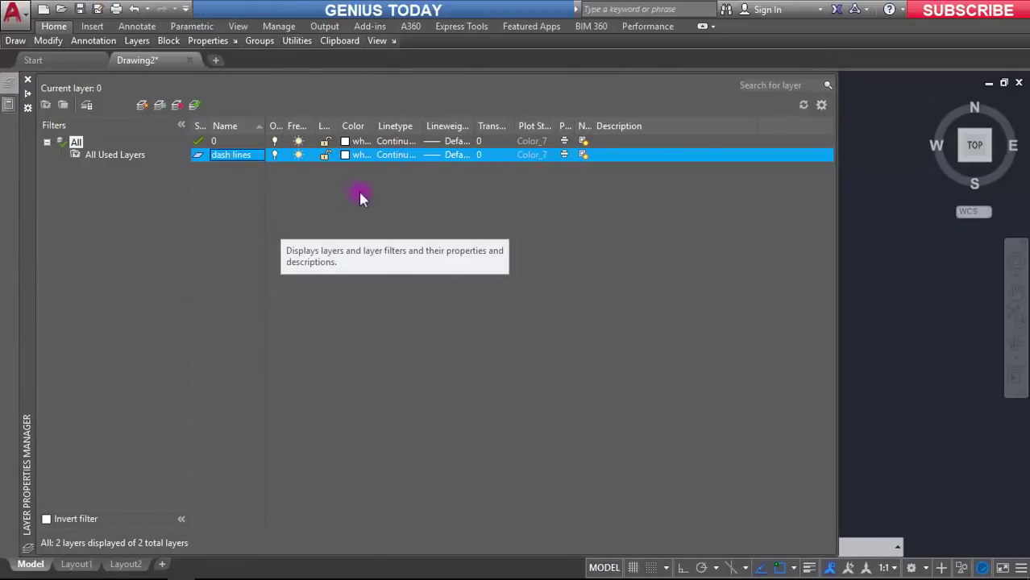
pyautogui.write(' lines')
pyautogui.click(345, 154)
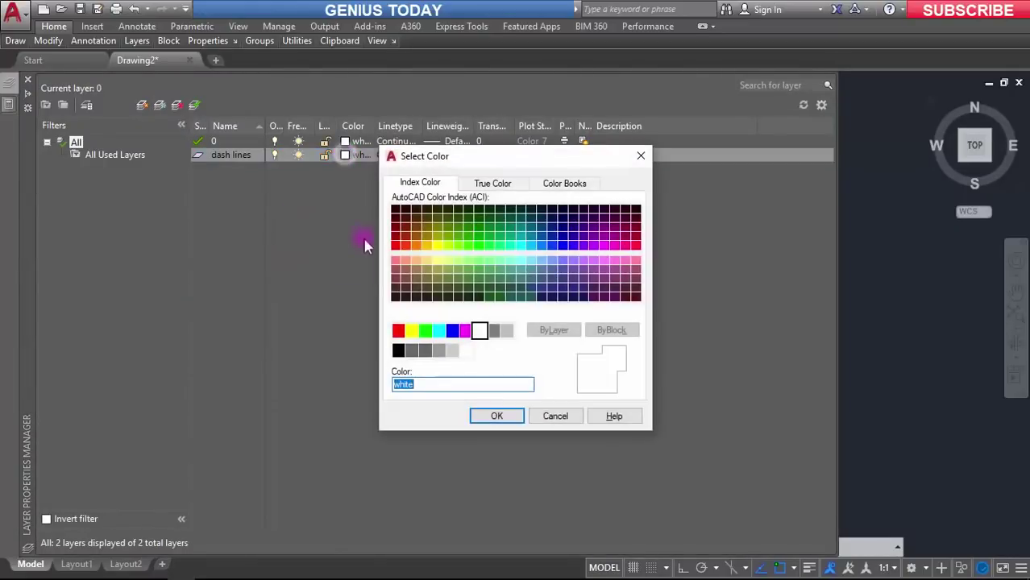
pyautogui.click(491, 418)
# Assign the ACAD_ISO02W100 ISO dash linetype to the dash lines layer
pyautogui.click(397, 155)
pyautogui.click(516, 256)
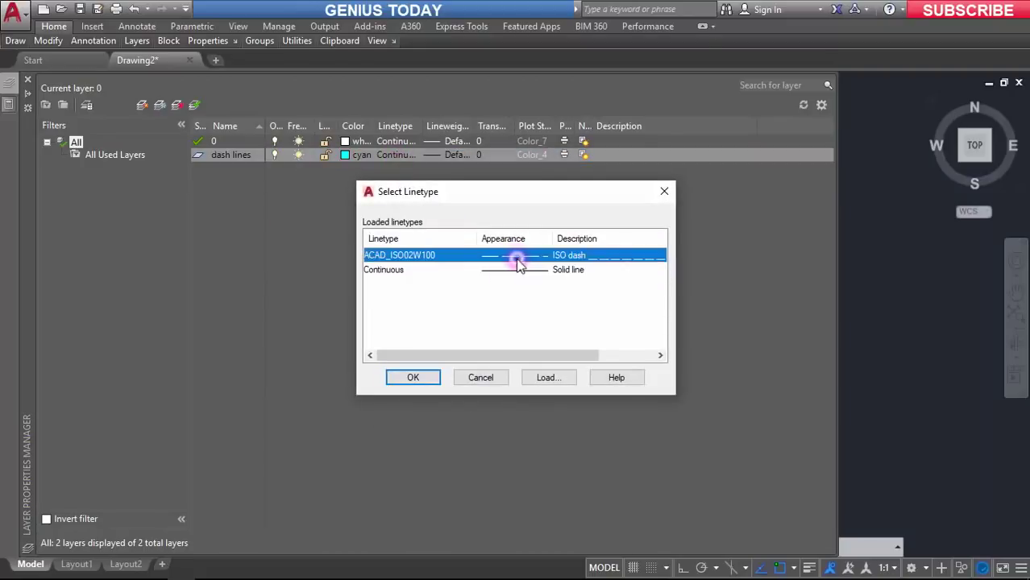
pyautogui.click(538, 379)
pyautogui.click(449, 393)
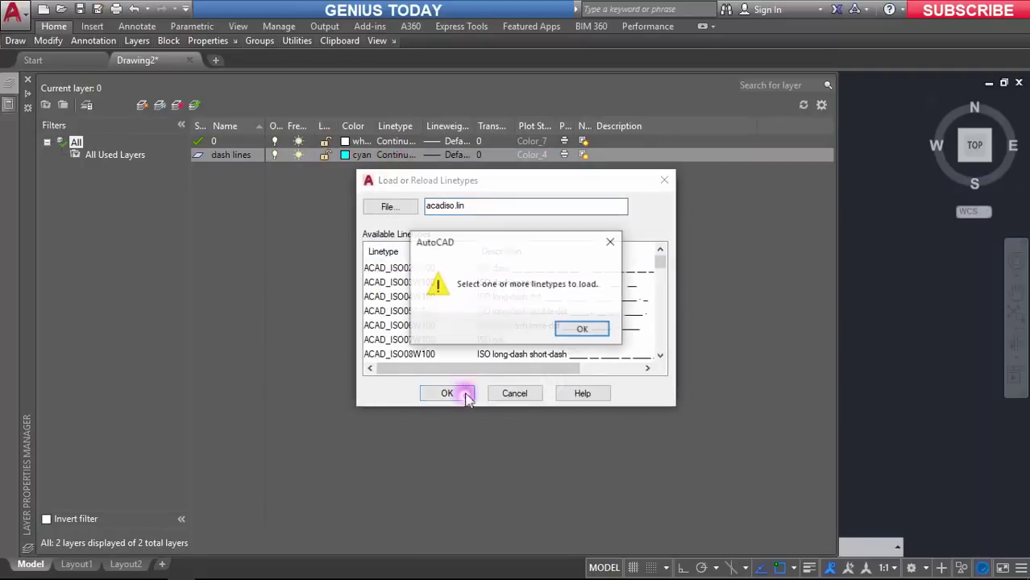
pyautogui.press('Return')
pyautogui.click(516, 393)
pyautogui.click(423, 378)
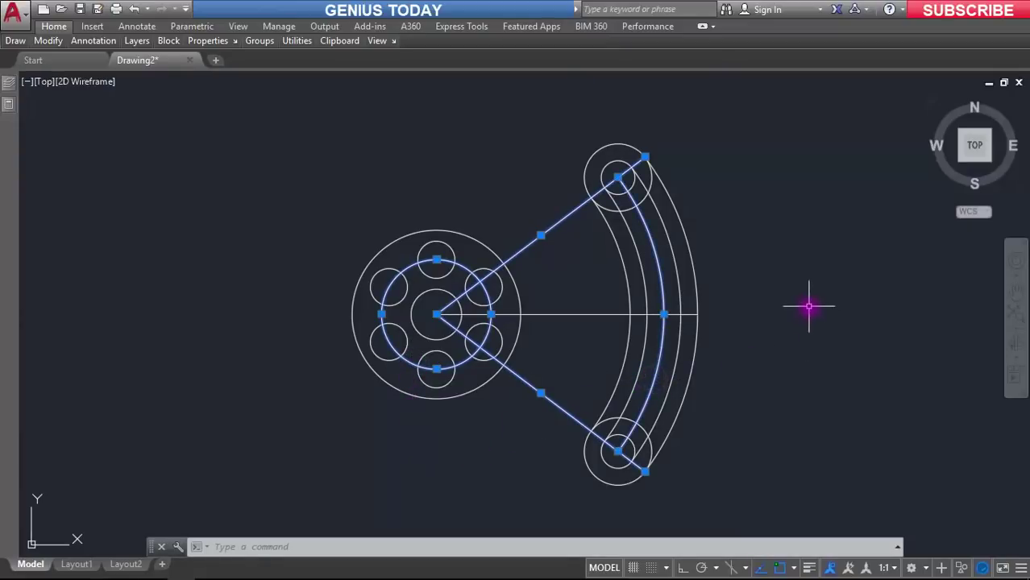
# Move the hub's hole-pattern circle, the two angled lines and the middle arc to the dash lines layer
pyautogui.click(131, 44)
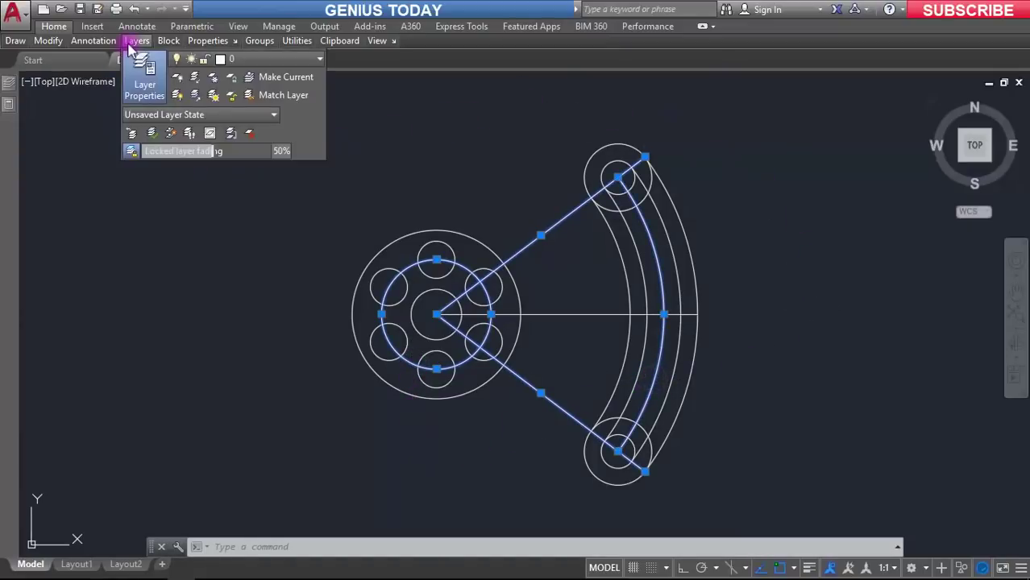
pyautogui.click(256, 60)
pyautogui.click(256, 97)
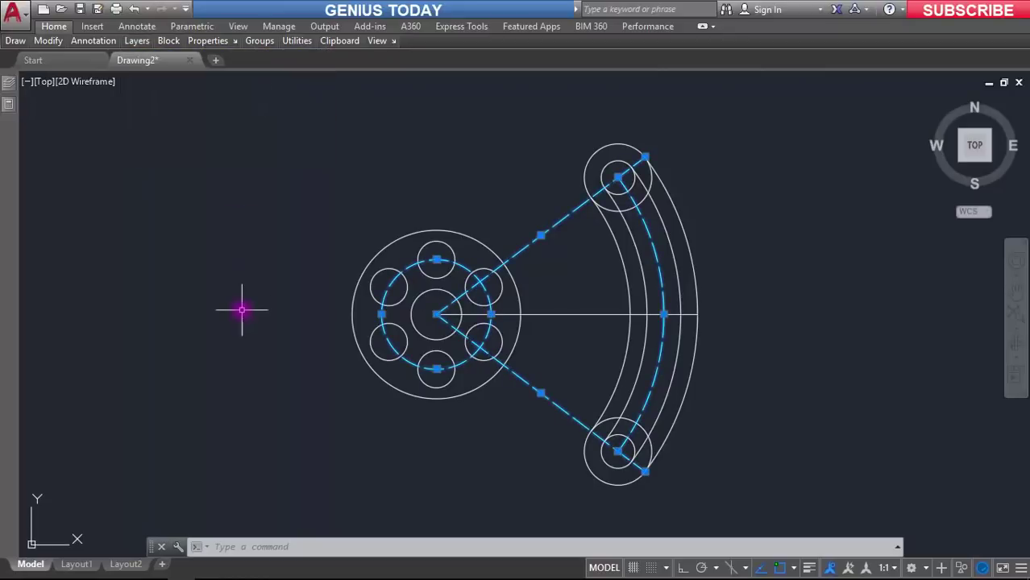
pyautogui.press('Escape')
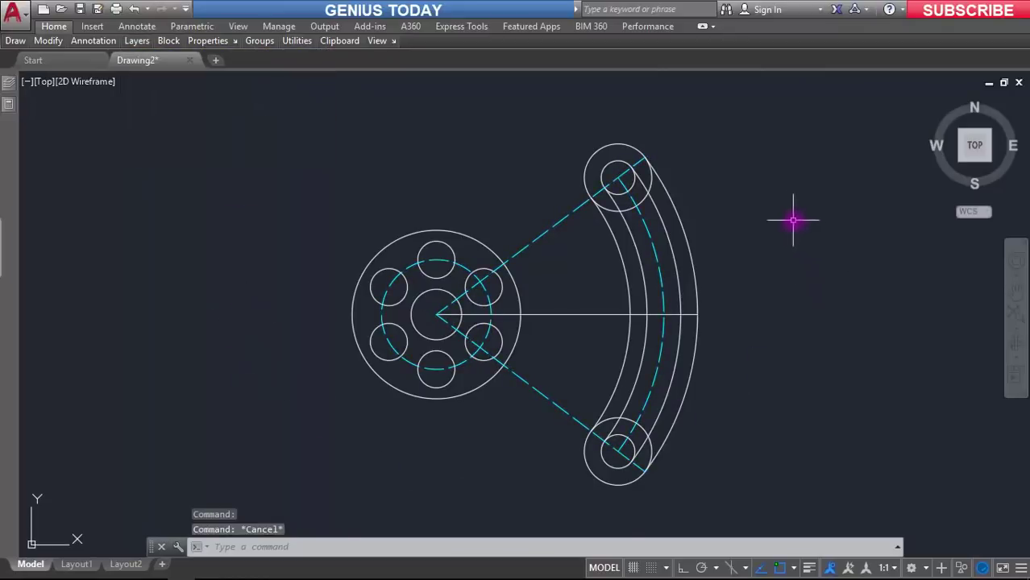
# Trim the part of the upper 40 diameter circle that lies between the innermost and outermost arcs
pyautogui.scroll(4, 605, 171)
pyautogui.press('Return')
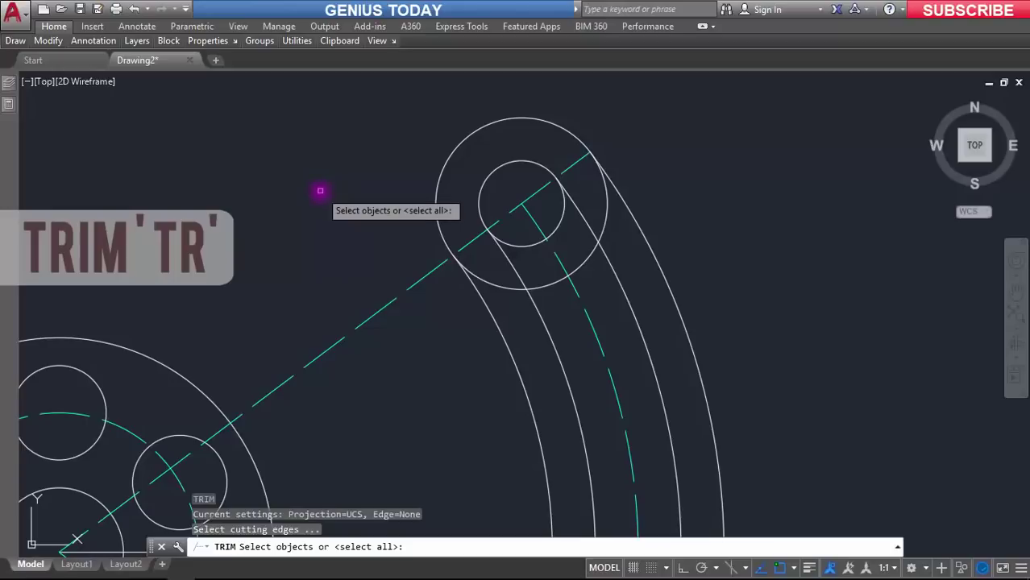
pyautogui.press('Return')
pyautogui.click(509, 290)
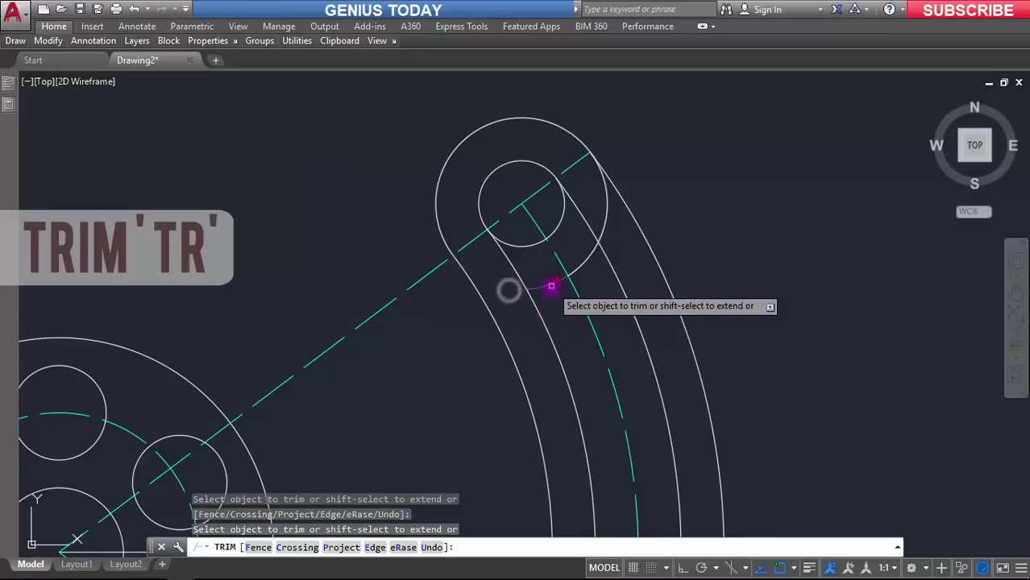
pyautogui.click(552, 285)
pyautogui.click(586, 258)
pyautogui.click(607, 224)
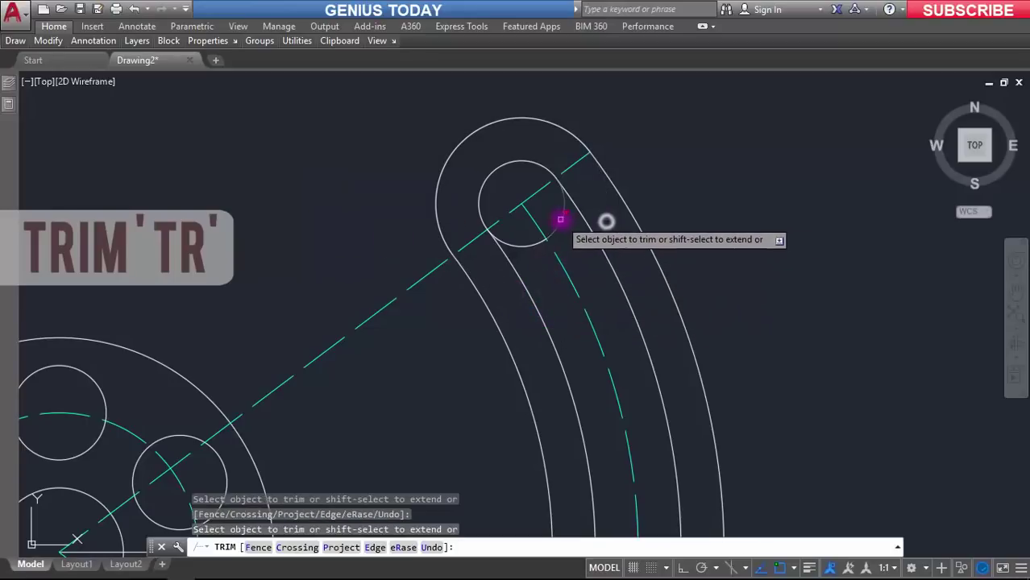
# Trim the parts of the two lower end circles that lie between the curved slot's arcs
pyautogui.scroll(-5, 526, 243)
pyautogui.scroll(6, 493, 426)
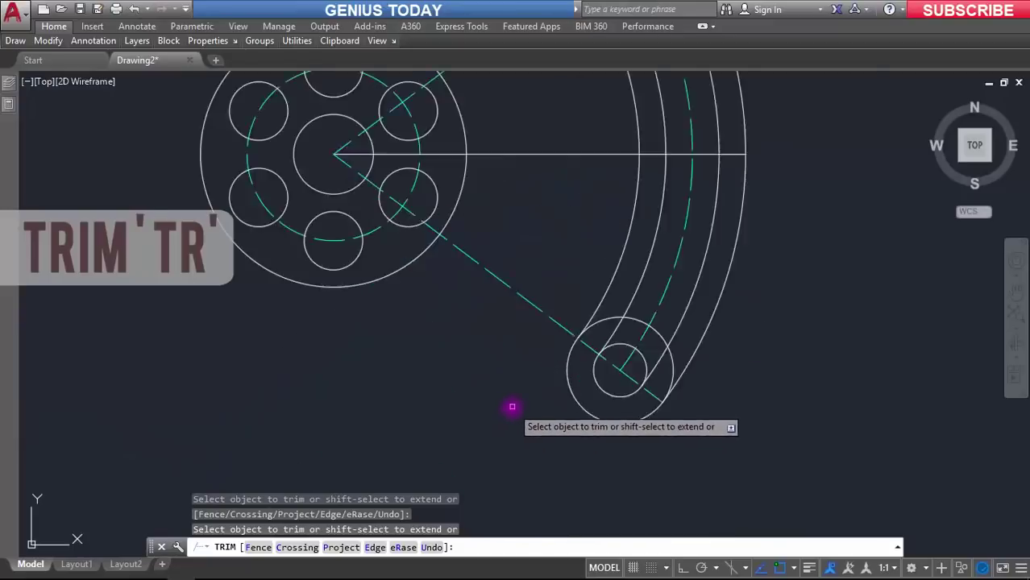
pyautogui.click(653, 271)
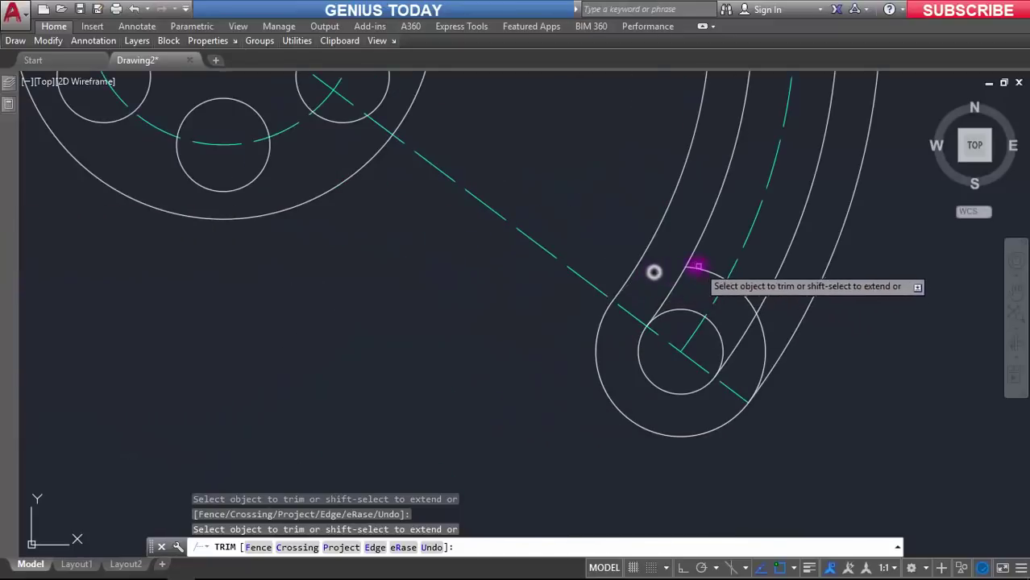
pyautogui.click(739, 290)
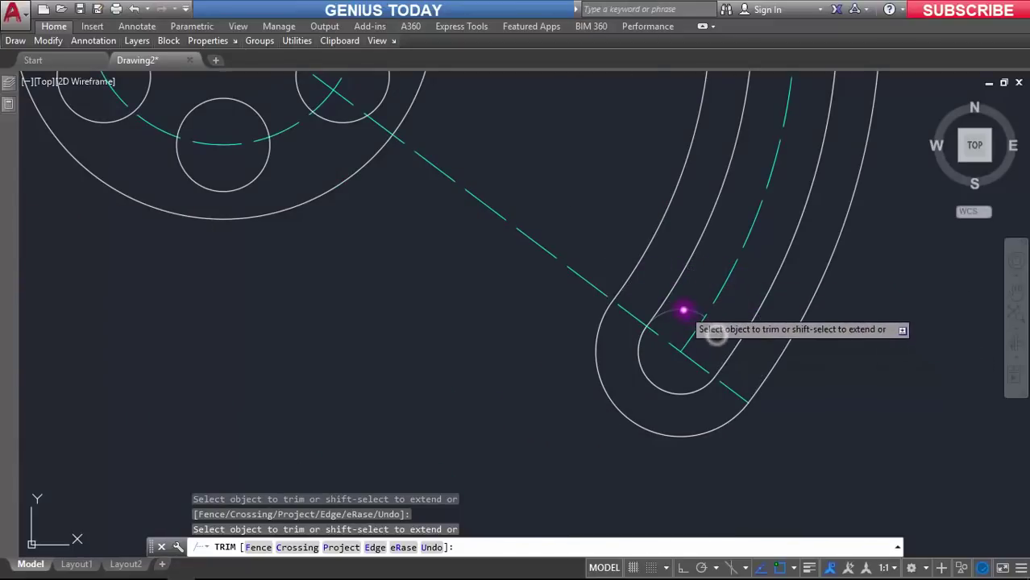
pyautogui.click(682, 306)
pyautogui.scroll(-5, 729, 191)
pyautogui.press('Escape')
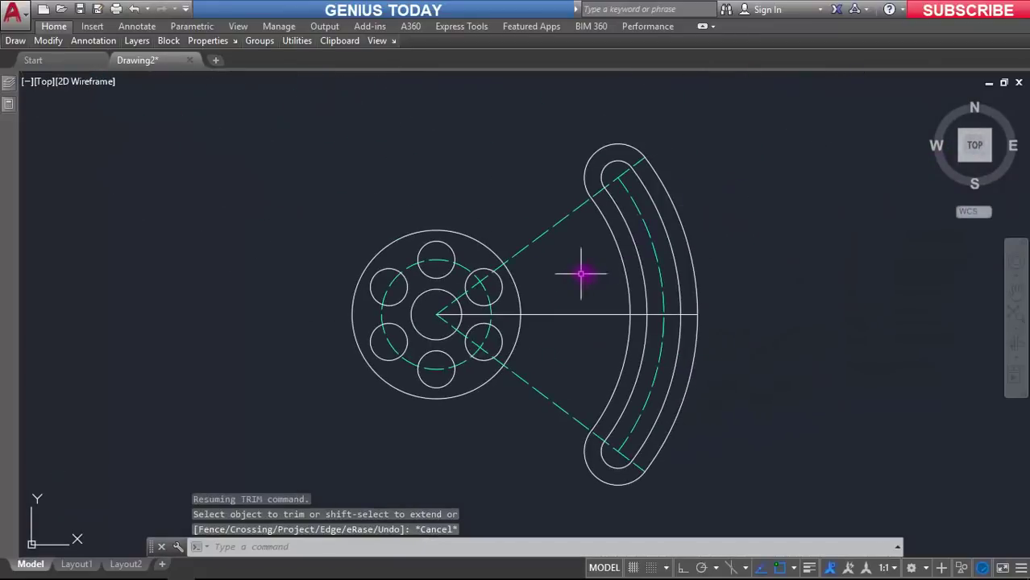
# Offset the horizontal centre line by 20 to both sides, above and below
pyautogui.scroll(2, 581, 272)
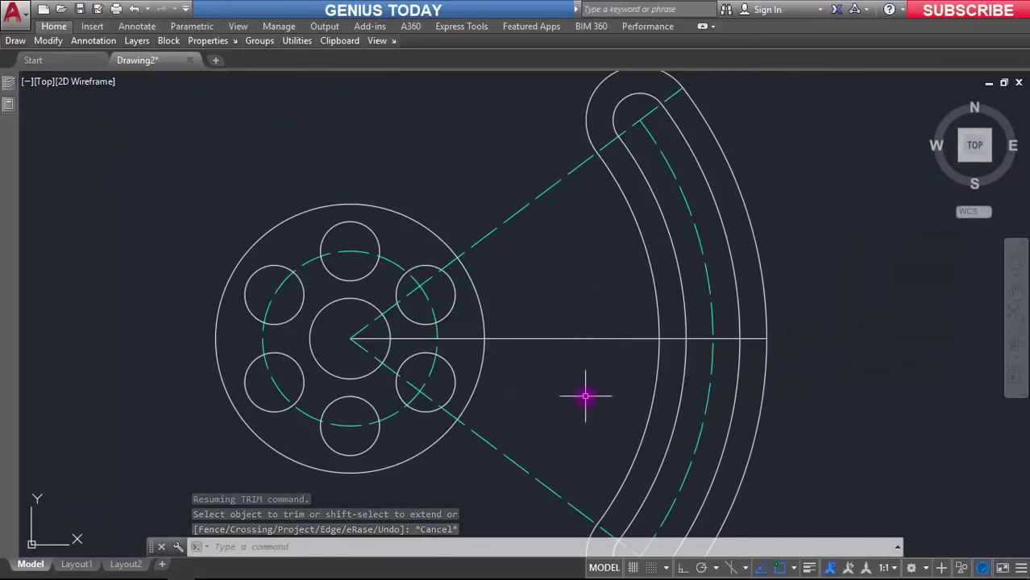
pyautogui.write('off')
pyautogui.press('Return')
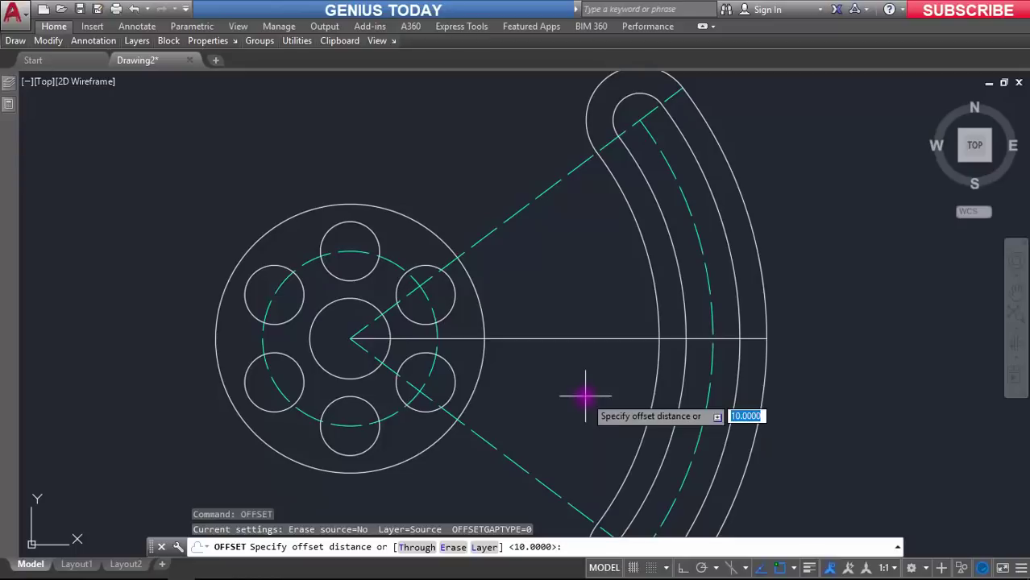
pyautogui.write('2')
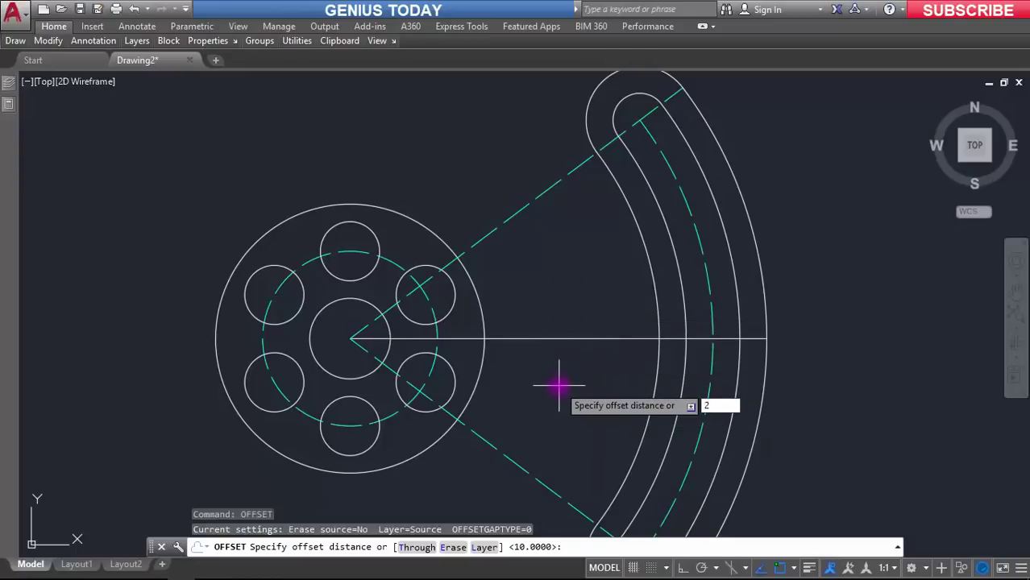
pyautogui.write('0')
pyautogui.press('Return')
pyautogui.click(566, 338)
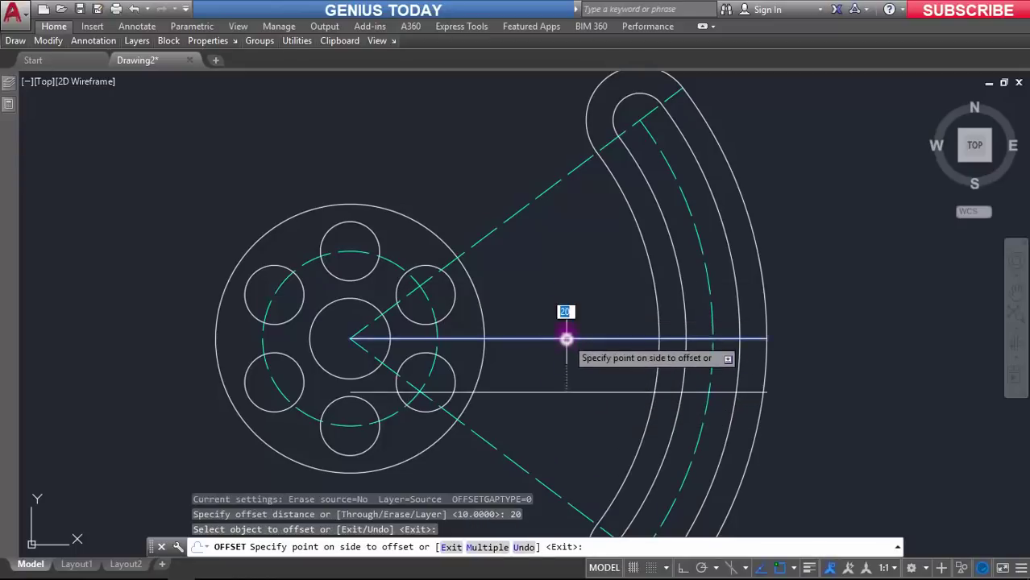
pyautogui.click(567, 284)
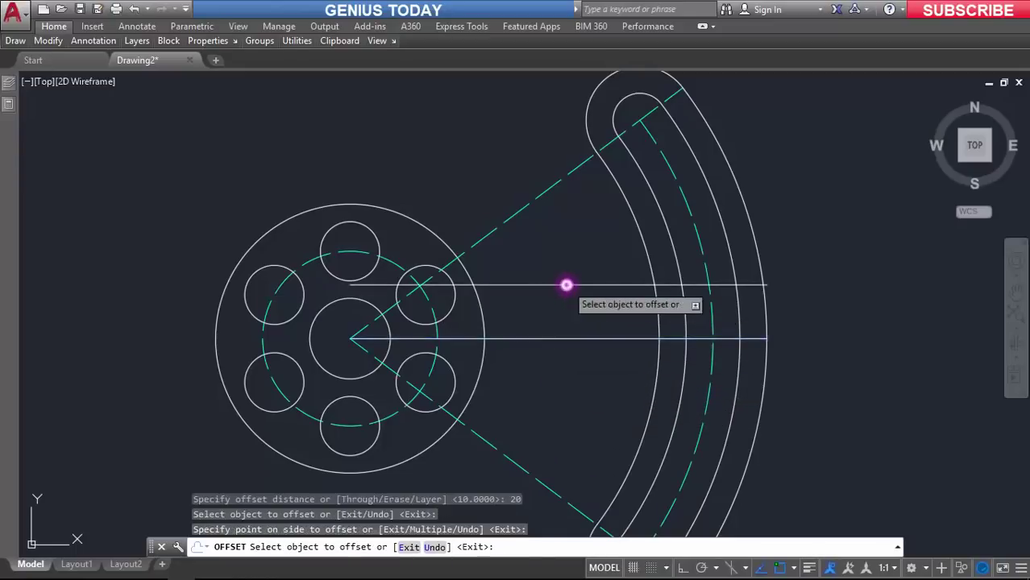
pyautogui.click(569, 338)
pyautogui.click(574, 375)
pyautogui.press('Escape')
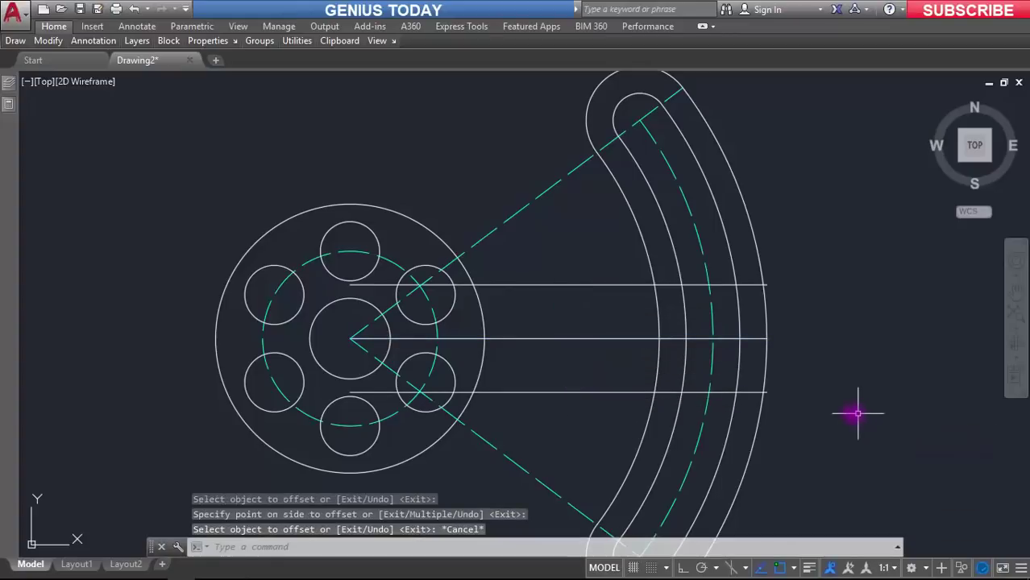
pyautogui.scroll(2, 501, 412)
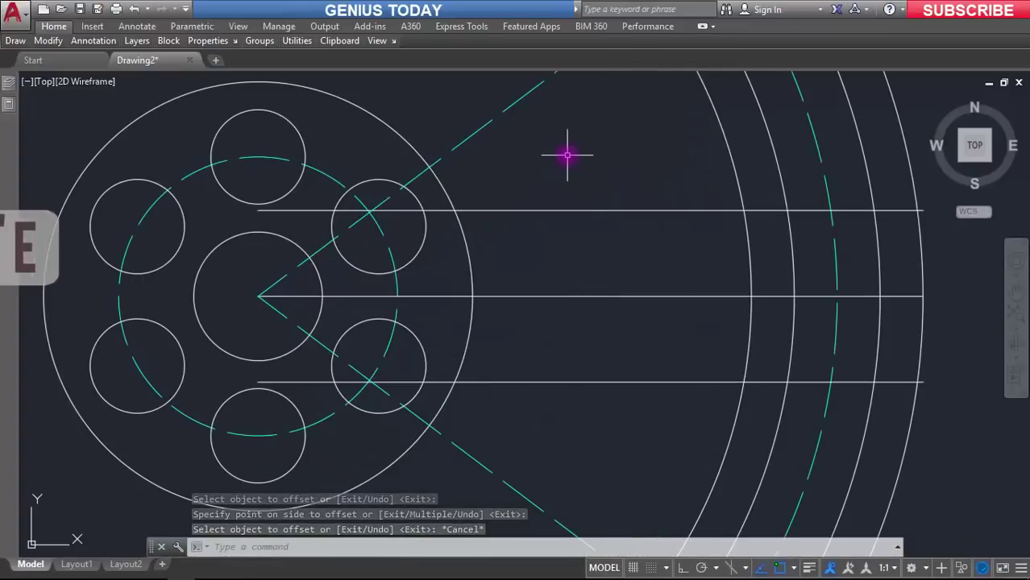
pyautogui.hotkey('ctrl', 'z')
pyautogui.hotkey('ctrl', 'z')
pyautogui.hotkey('ctrl', 'y')
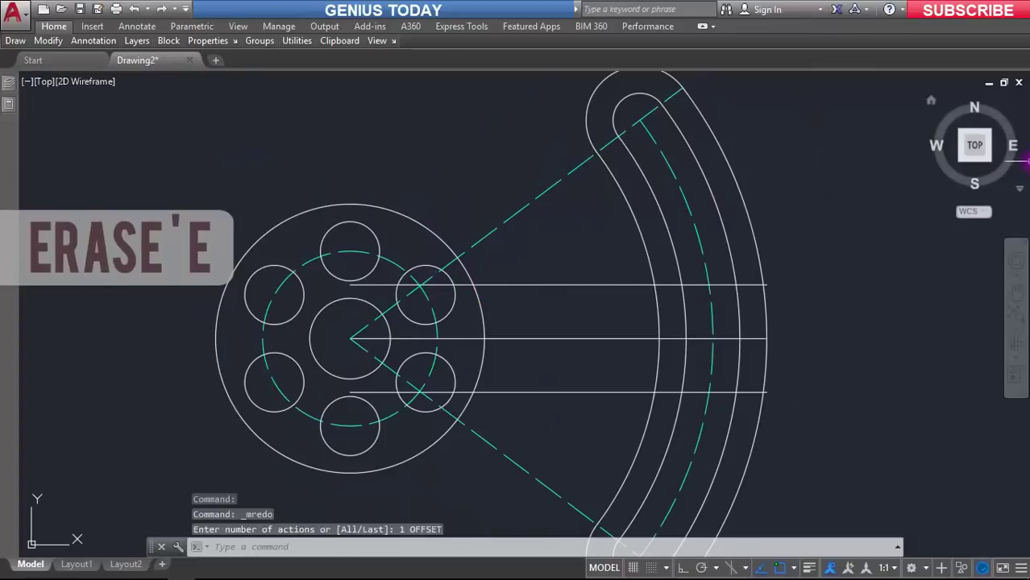
# Erase the original horizontal line between the two offset lines
pyautogui.click(976, 148)
pyautogui.press('Escape')
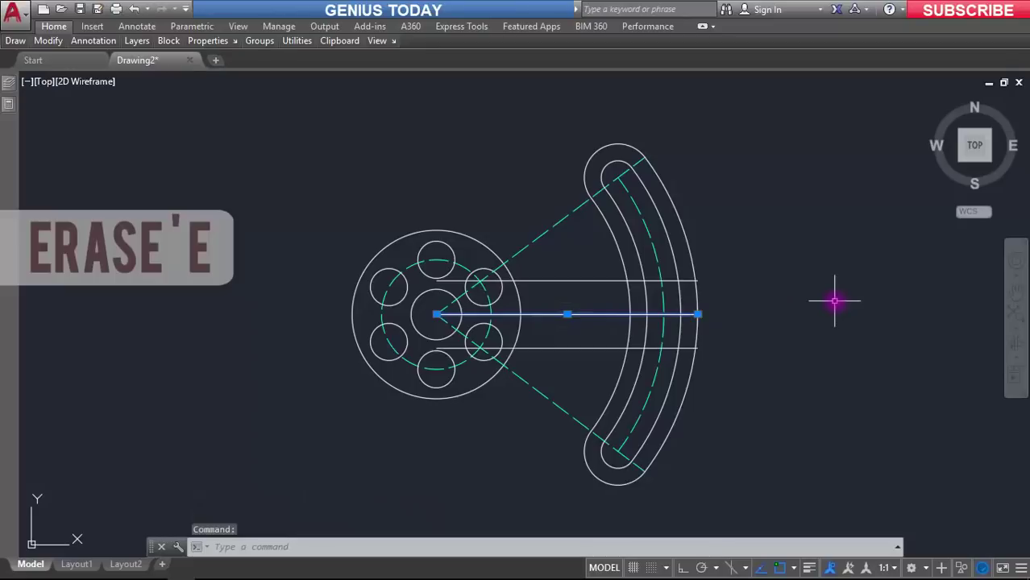
pyautogui.press('Return')
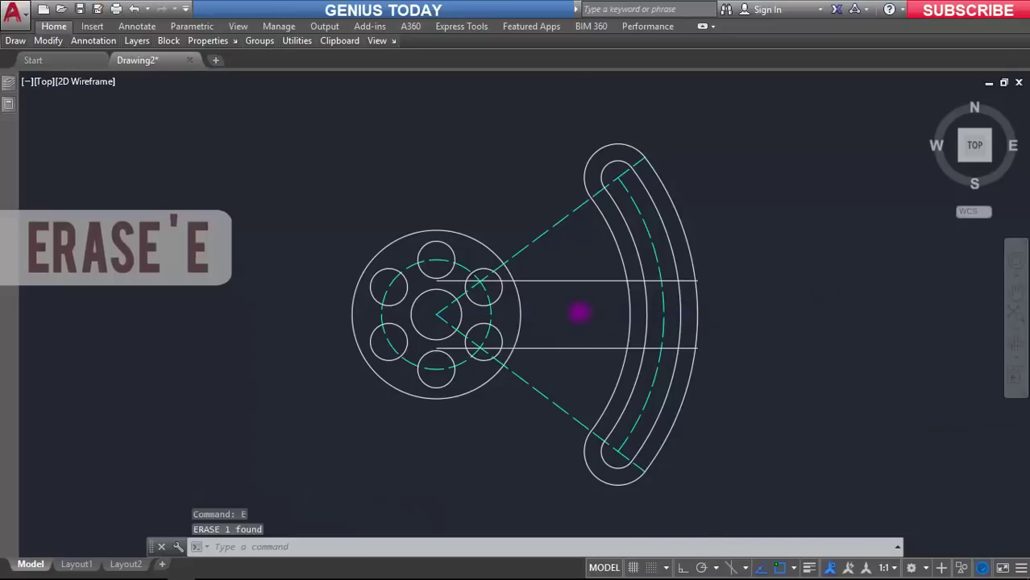
# Trim both offset lines between the right-hand holes and the hub's edge, and between the two inner slot arcs
pyautogui.scroll(2, 576, 310)
pyautogui.scroll(2, 575, 310)
pyautogui.write('tr')
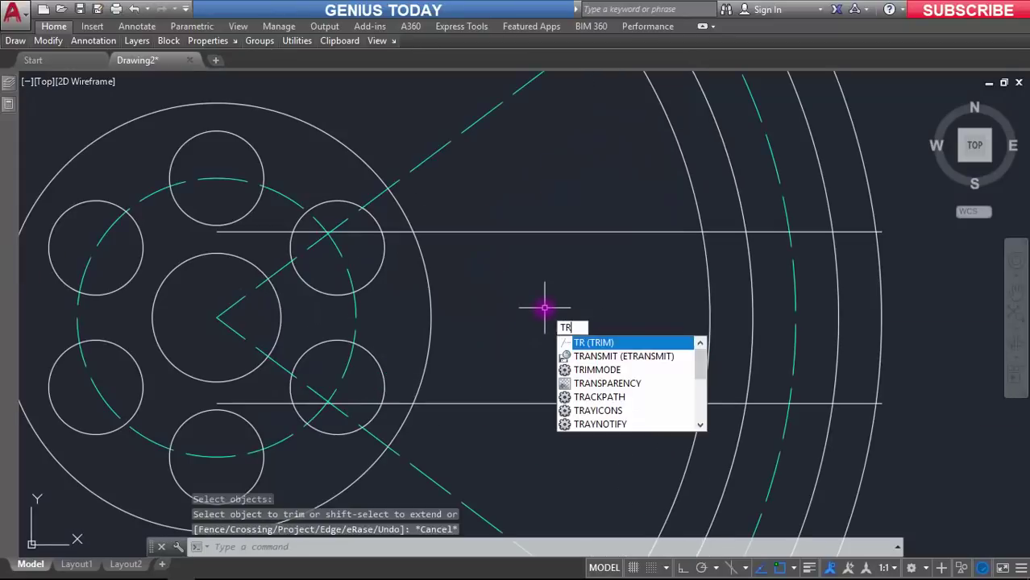
pyautogui.press('Return')
pyautogui.press('Return')
pyautogui.click(396, 234)
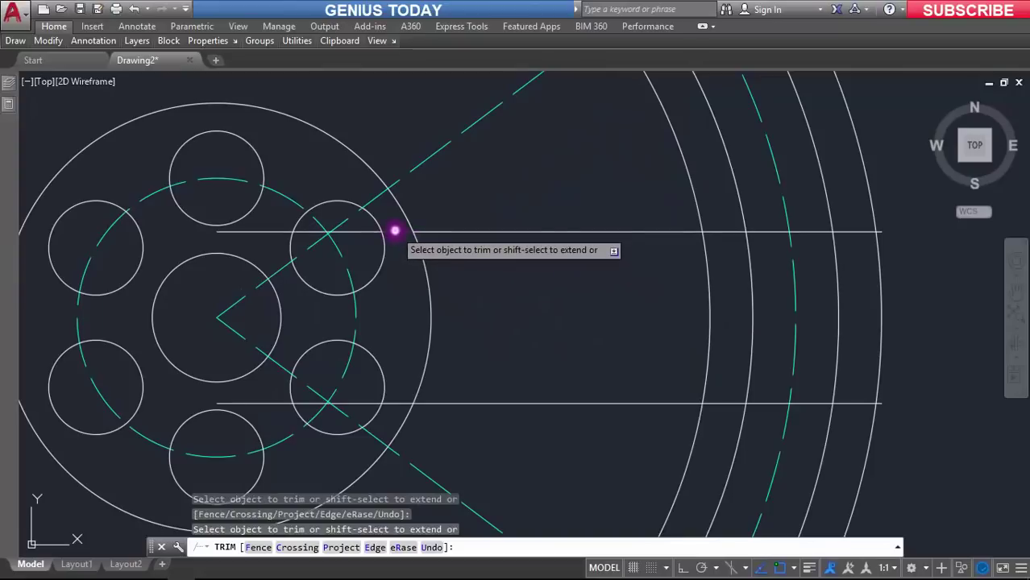
pyautogui.click(390, 403)
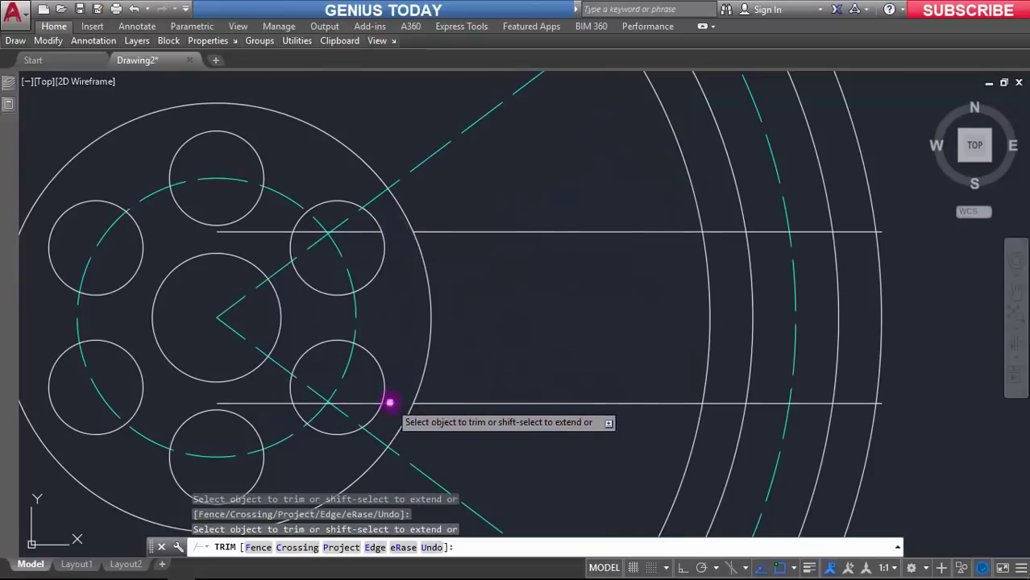
pyautogui.click(726, 231)
pyautogui.click(717, 403)
pyautogui.press('Escape')
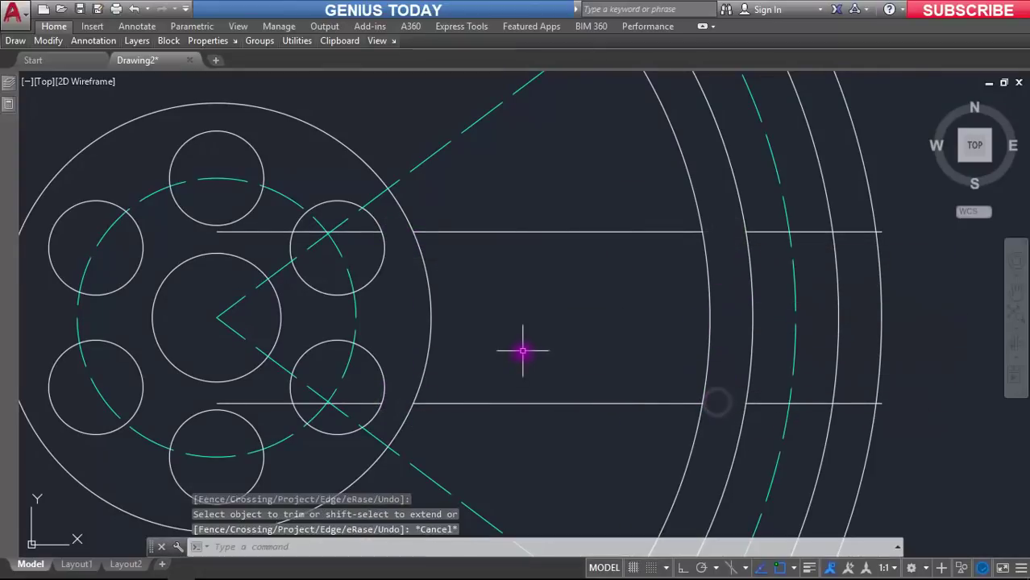
# Erase the four leftover pieces of the offset lines inside the hub and across the curved slot
pyautogui.click(361, 233)
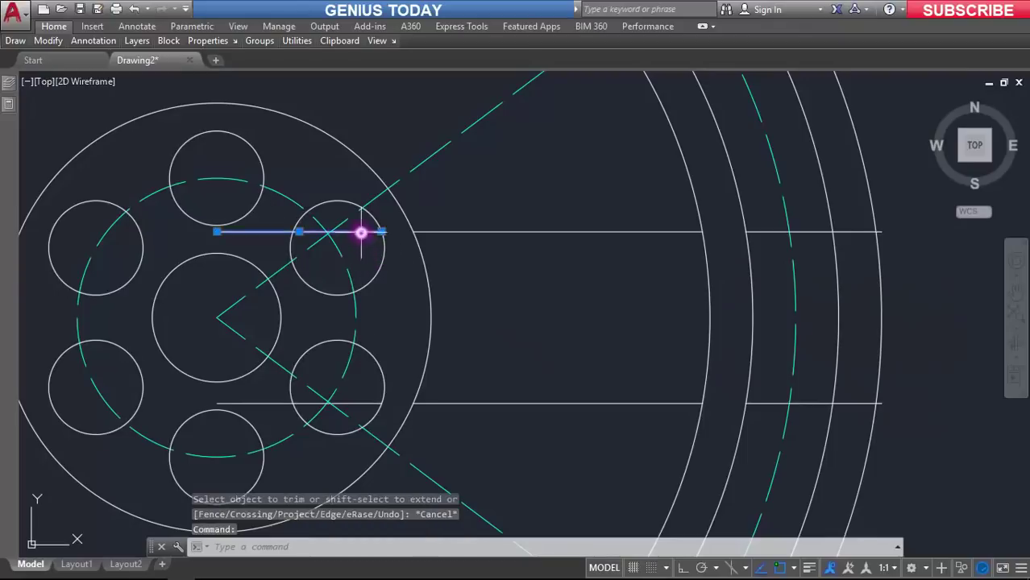
pyautogui.click(358, 402)
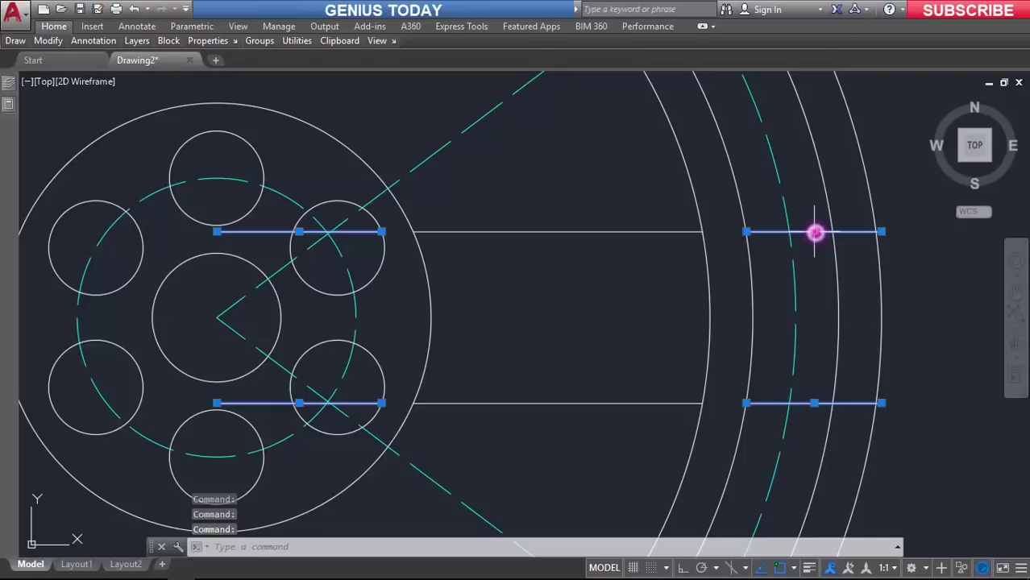
pyautogui.write('e')
pyautogui.press('Return')
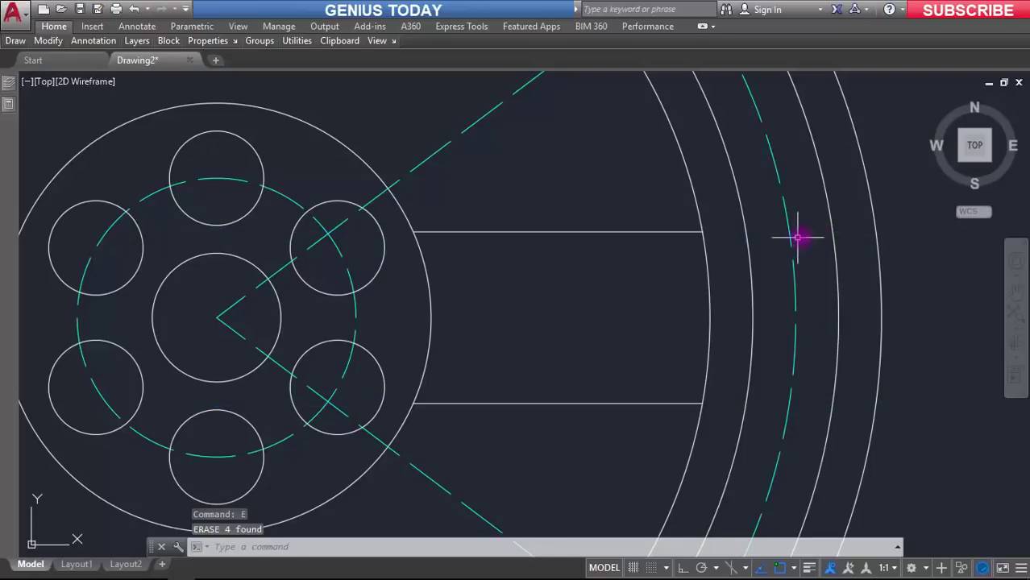
# Trim the innermost slot arc between the two horizontal arm lines
pyautogui.click(975, 147)
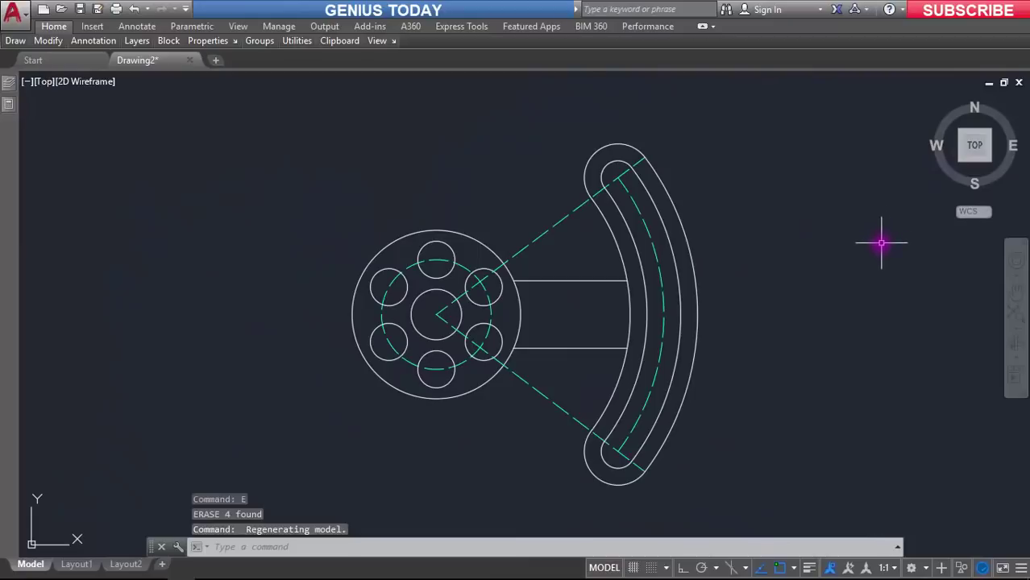
pyautogui.scroll(4, 628, 326)
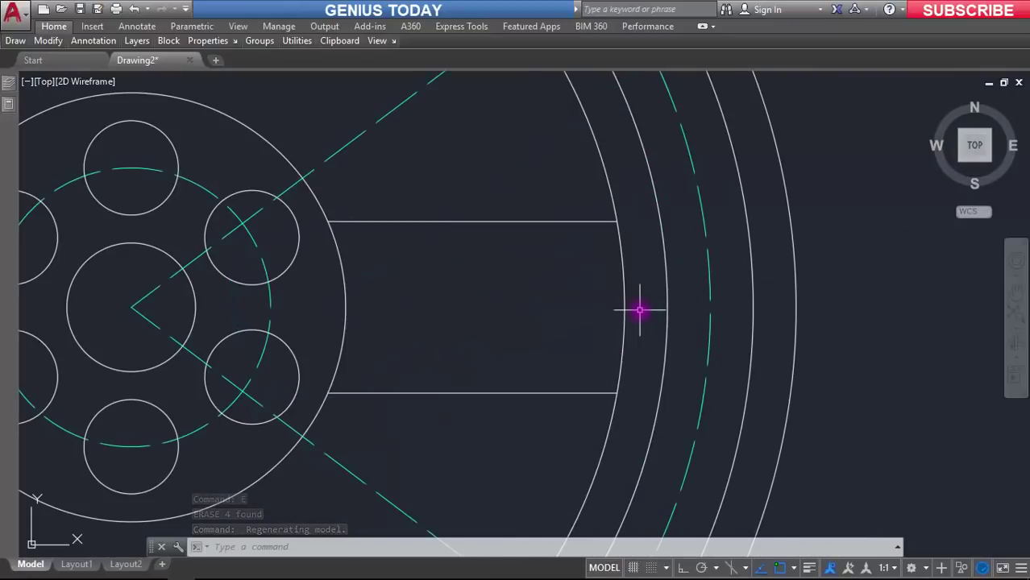
pyautogui.write('tr')
pyautogui.press('Return')
pyautogui.press('Return')
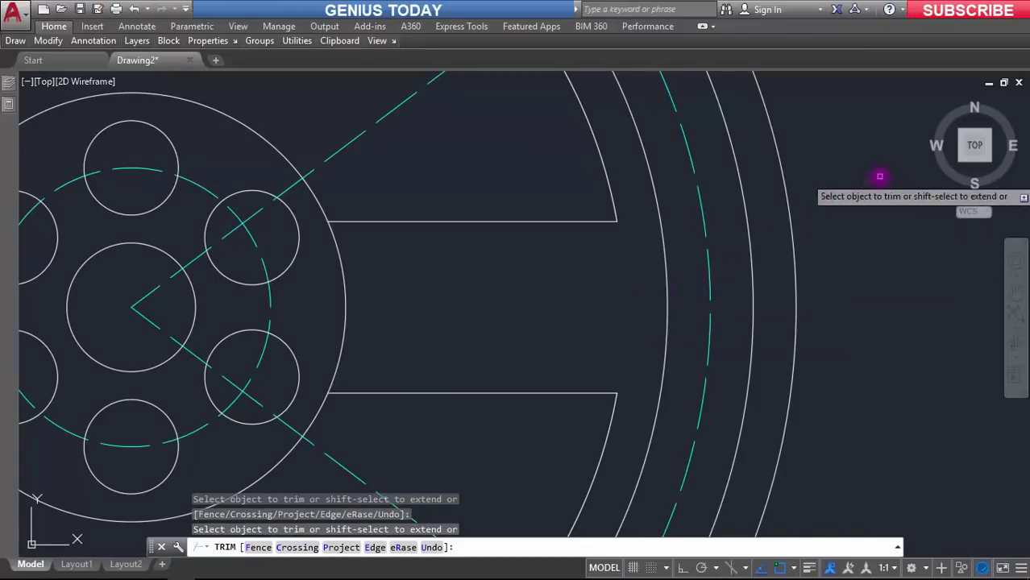
pyautogui.click(971, 143)
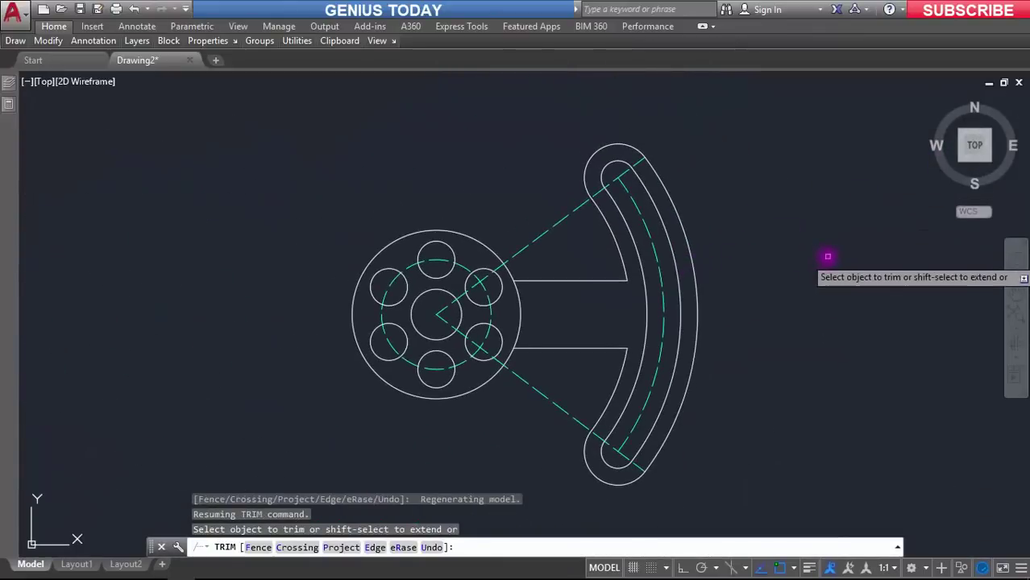
pyautogui.press('Escape')
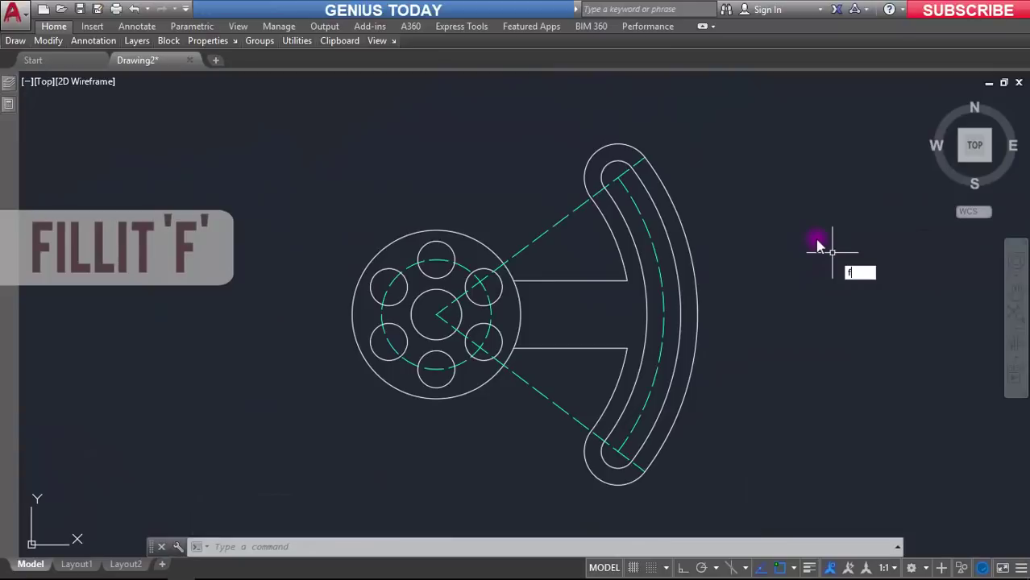
# Fillet both arm lines to the hub's outer circle with radius 5, using the Multiple option
pyautogui.press('Return')
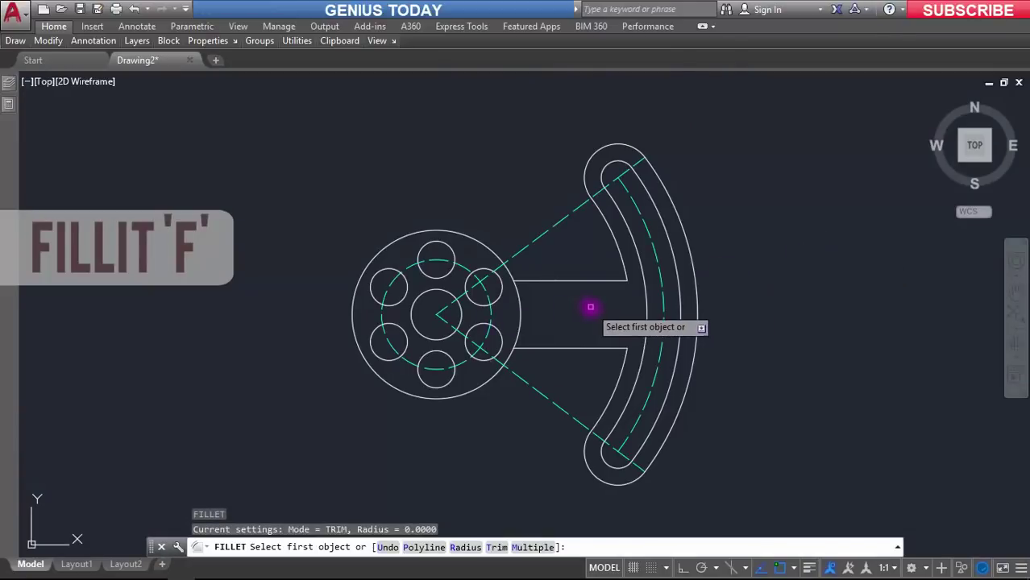
pyautogui.scroll(4, 590, 311)
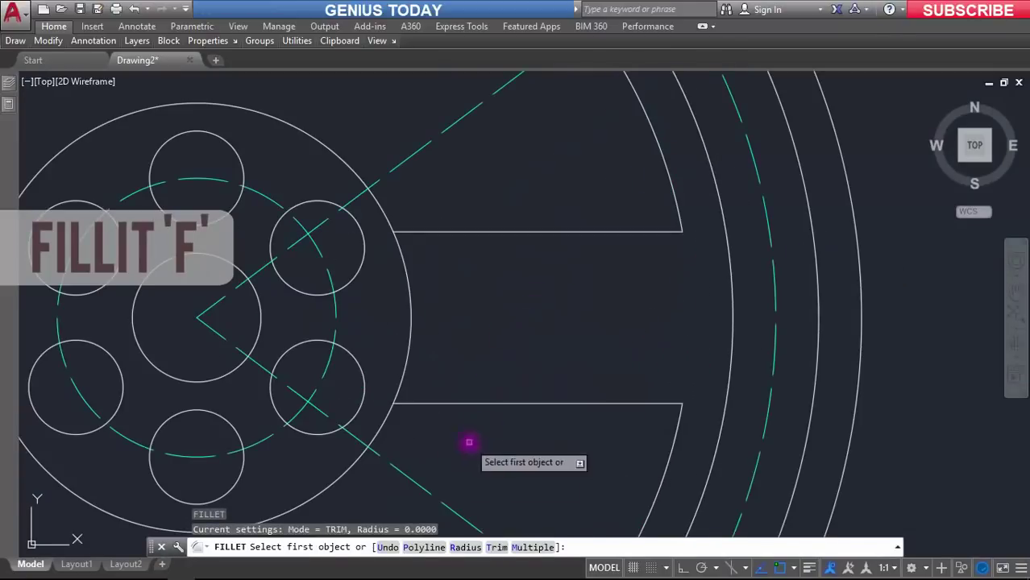
pyautogui.click(465, 548)
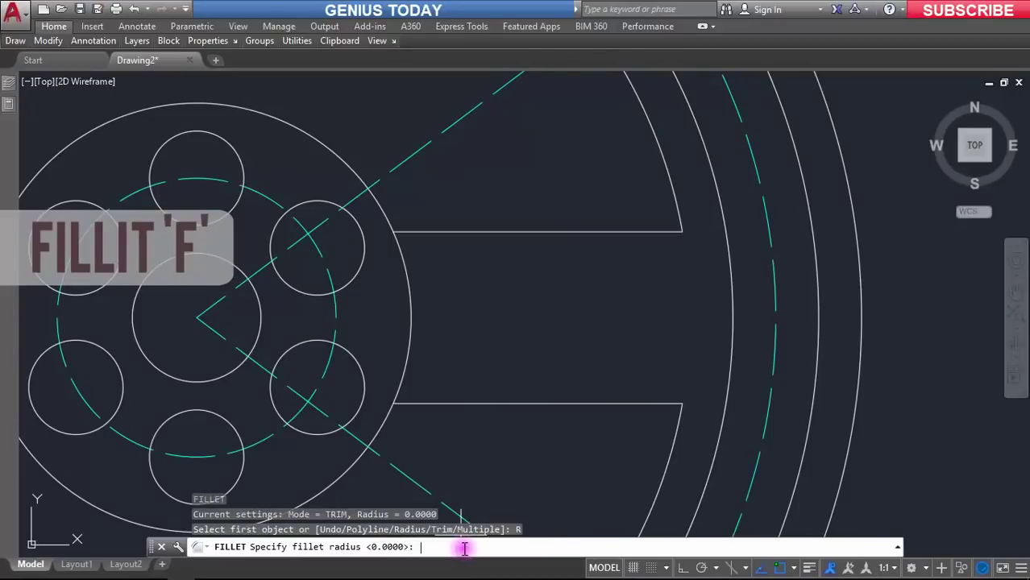
pyautogui.write('5')
pyautogui.press('Return')
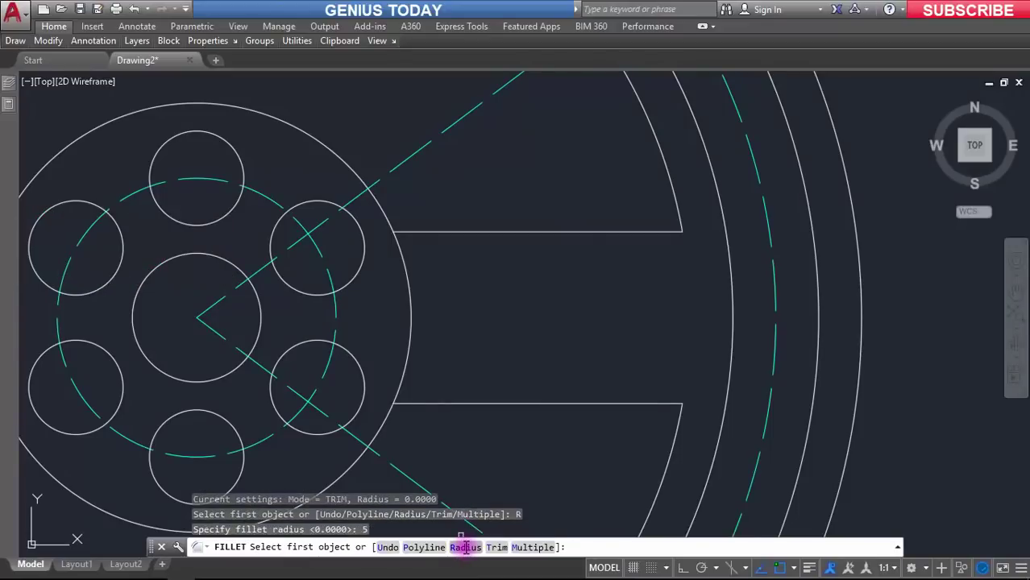
pyautogui.click(532, 548)
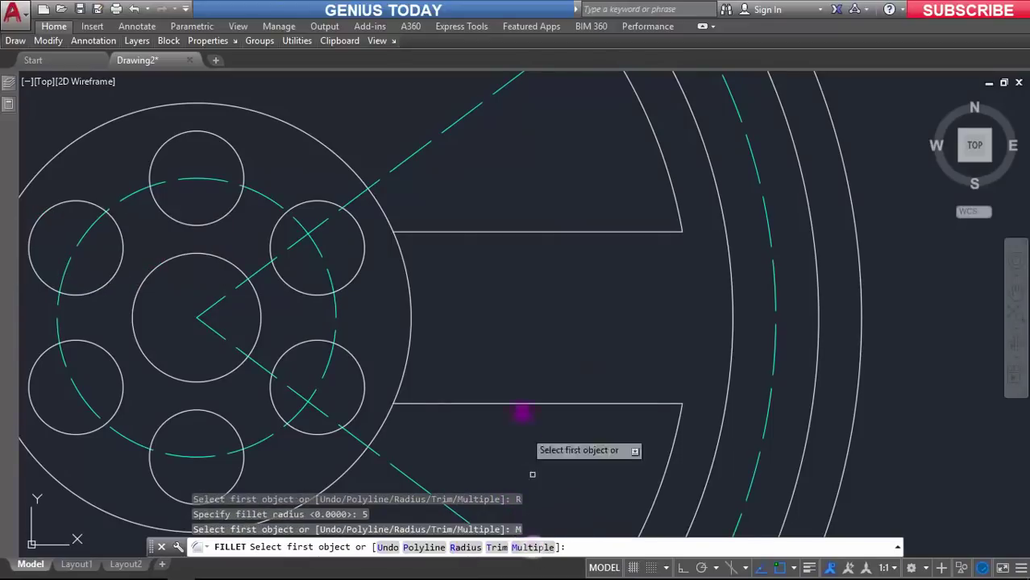
pyautogui.click(414, 233)
pyautogui.click(381, 219)
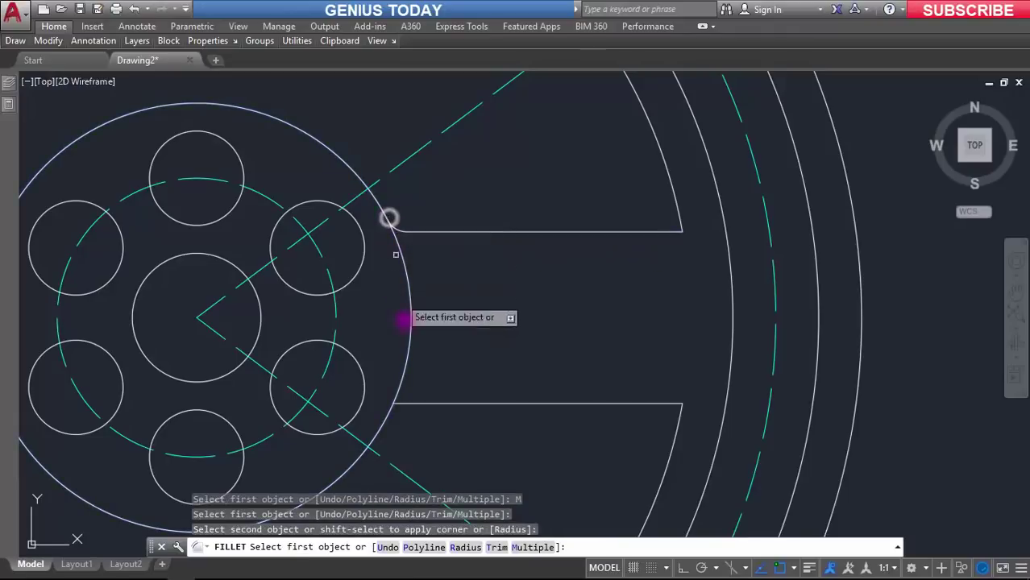
pyautogui.click(413, 407)
pyautogui.click(384, 421)
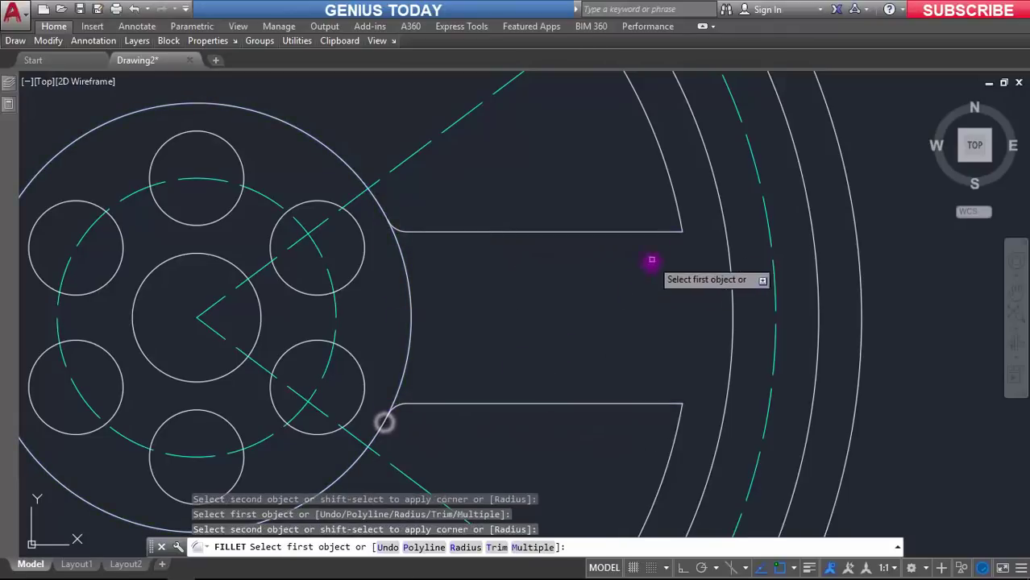
# Fillet the two corners where the arm lines meet the innermost slot arc with the same radius
pyautogui.click(669, 232)
pyautogui.click(679, 211)
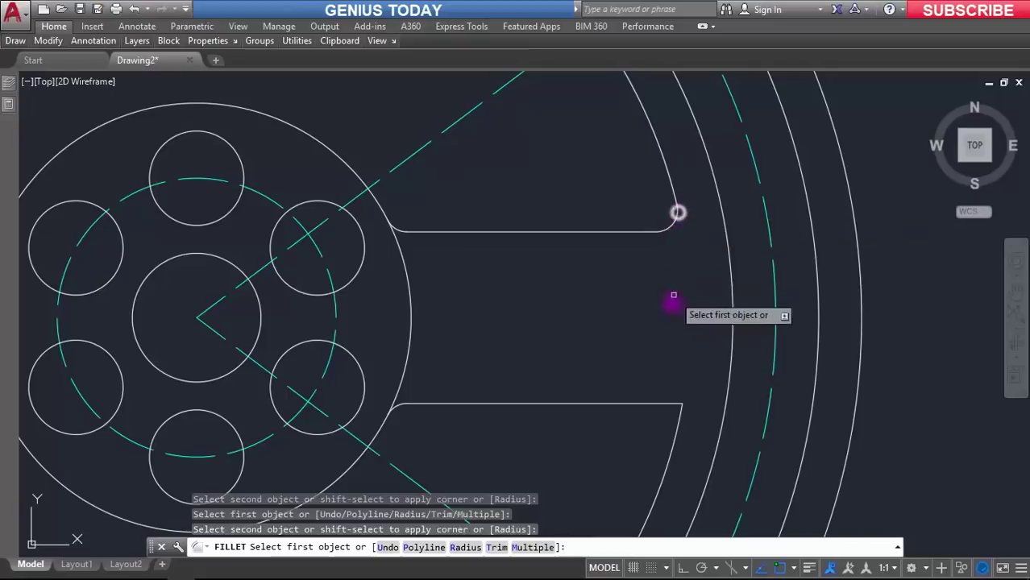
pyautogui.click(661, 403)
pyautogui.click(678, 422)
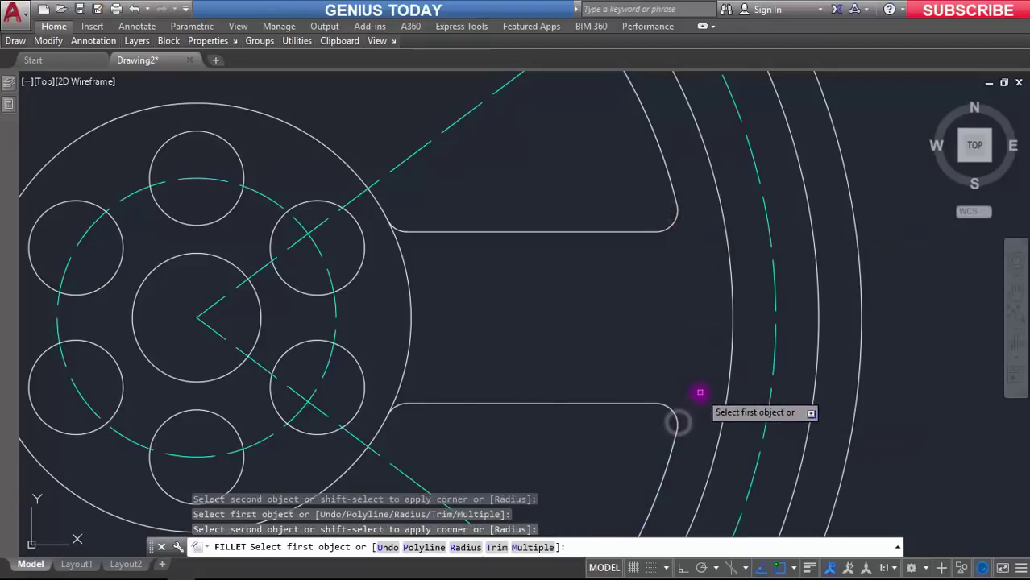
# Create a layer named "dimensions" with the colour green and make it the current layer
pyautogui.press('Escape')
pyautogui.click(974, 148)
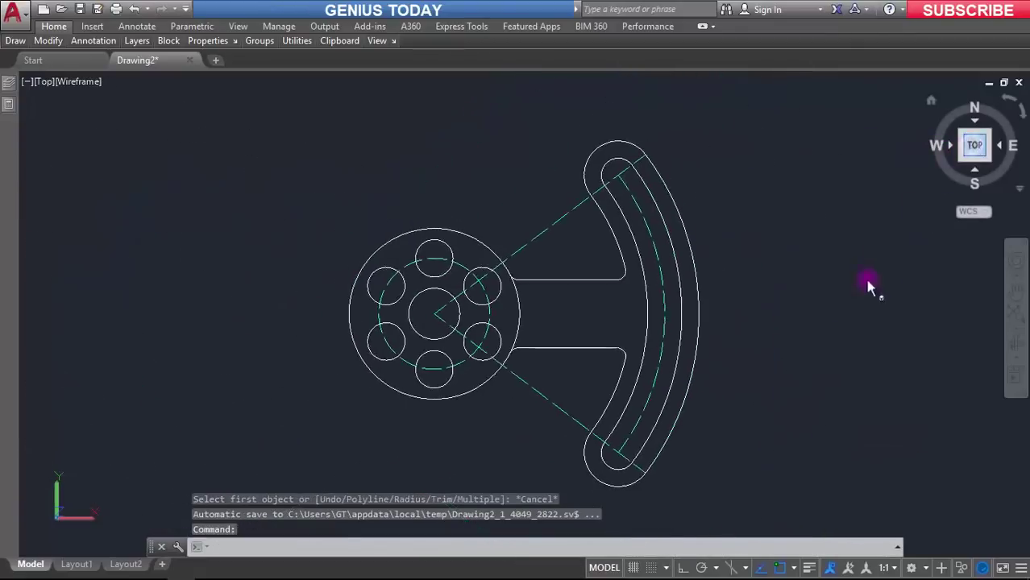
pyautogui.click(8, 83)
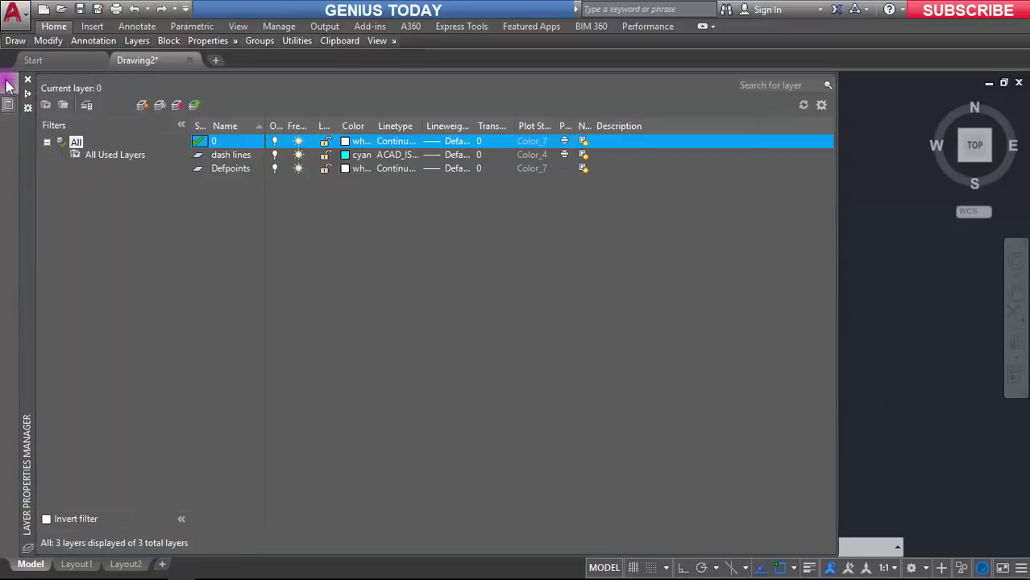
pyautogui.click(142, 106)
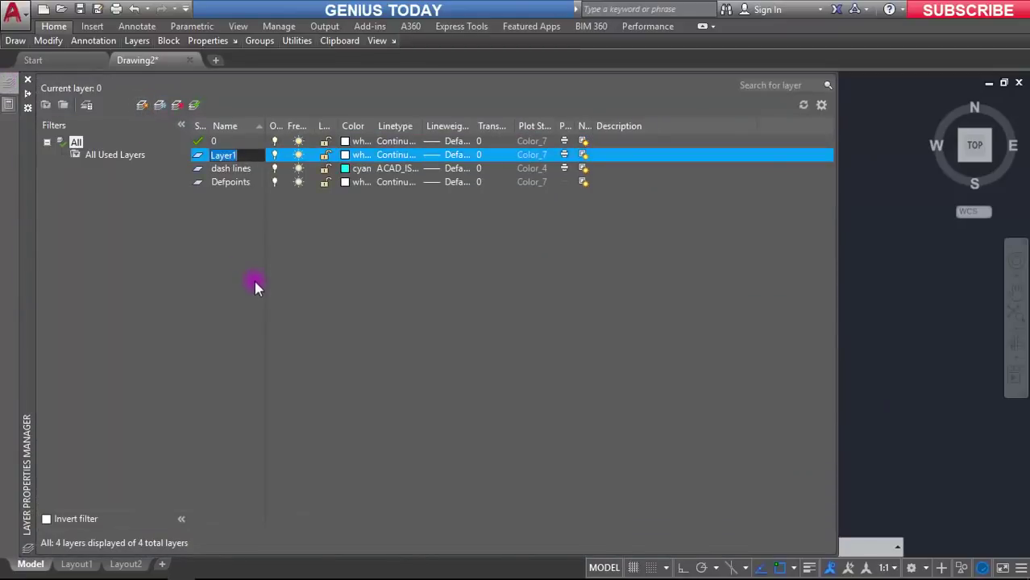
pyautogui.write('dimens')
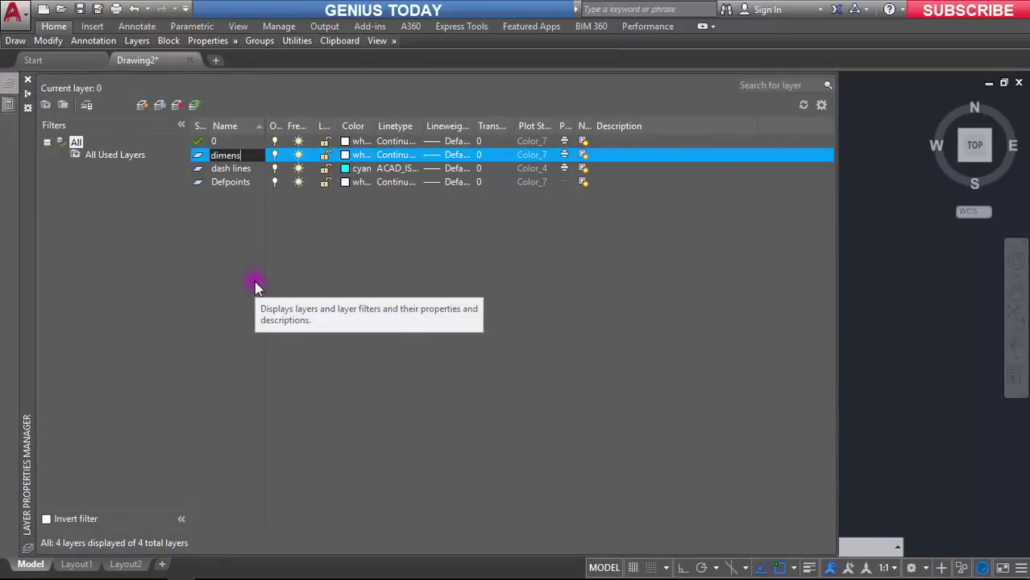
pyautogui.write('ions')
pyautogui.press('Return')
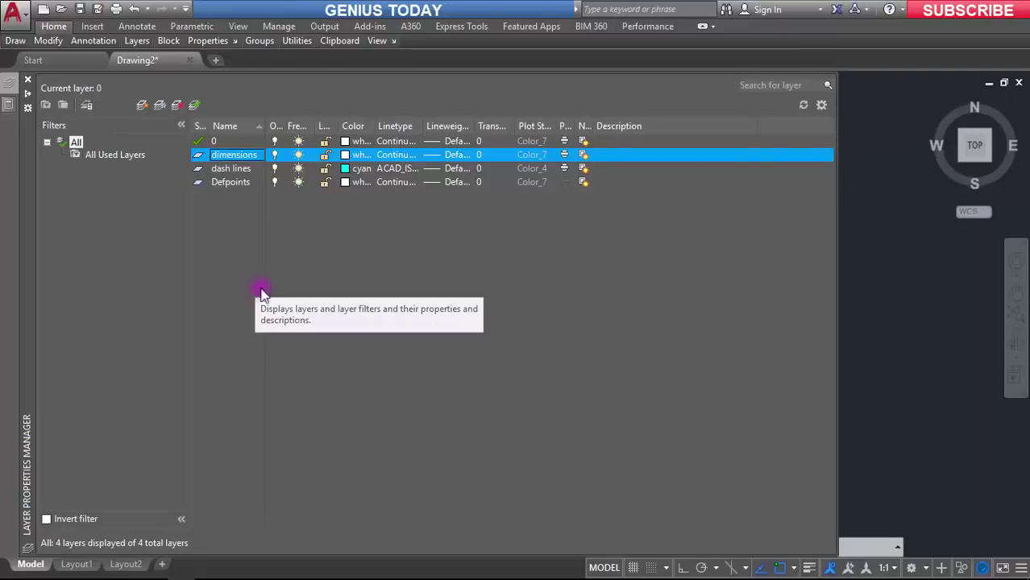
pyautogui.click(345, 155)
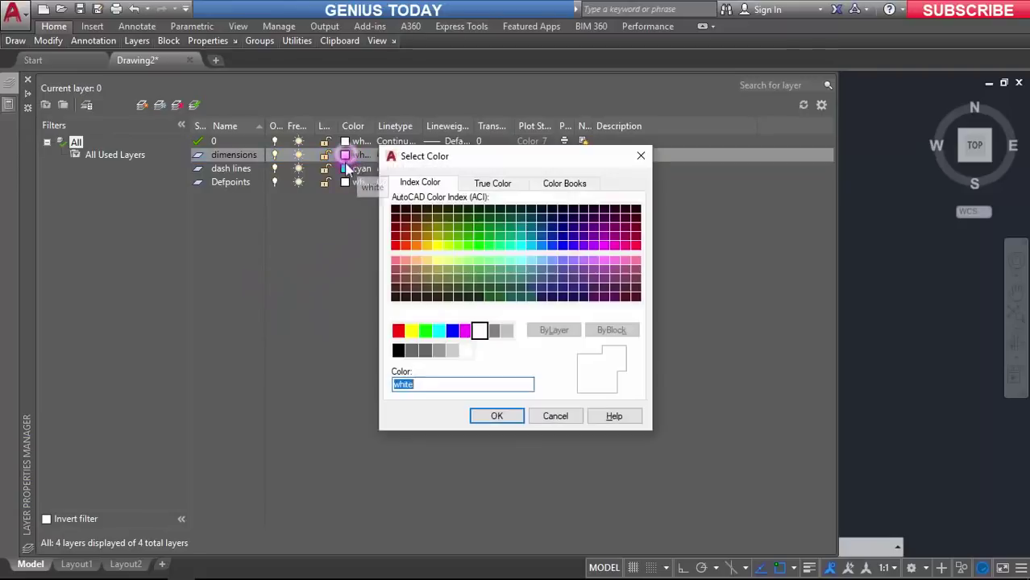
pyautogui.click(500, 416)
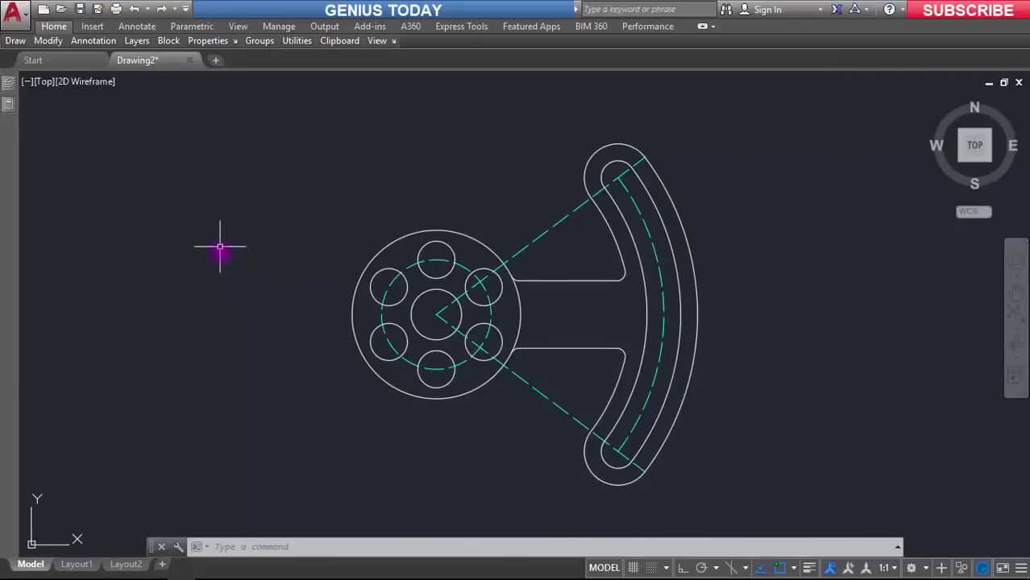
# Add radius dimensions to the hub's outer circle, the dashed hole-pattern circle and the central hole
pyautogui.click(94, 40)
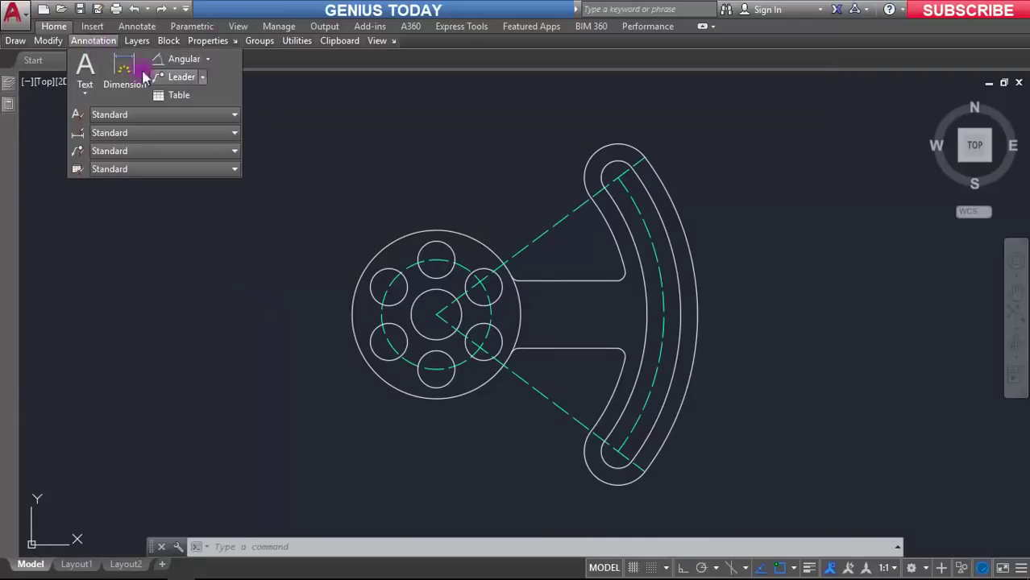
pyautogui.click(205, 58)
pyautogui.click(185, 207)
pyautogui.click(350, 321)
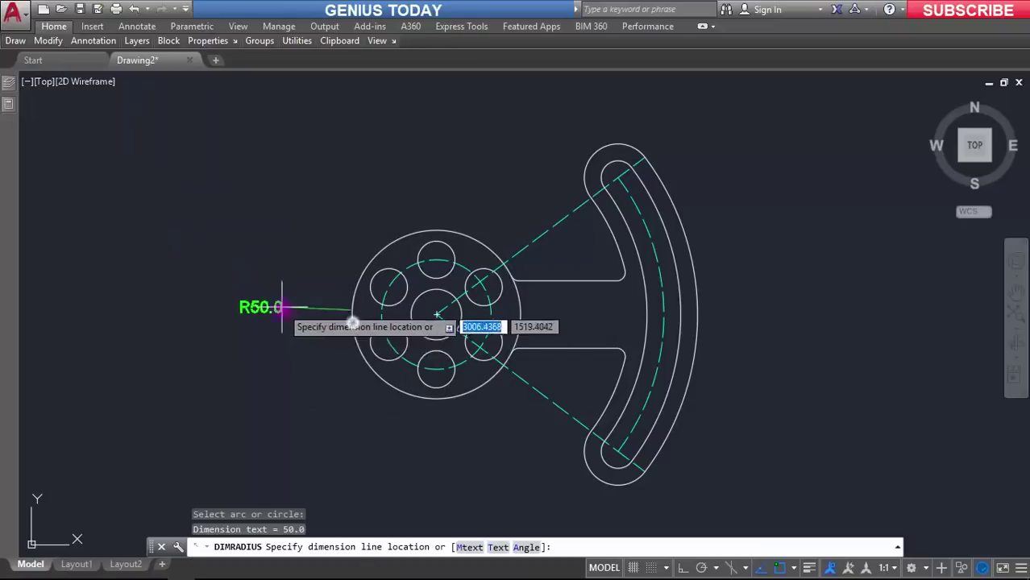
pyautogui.click(278, 315)
pyautogui.press('Return')
pyautogui.click(437, 386)
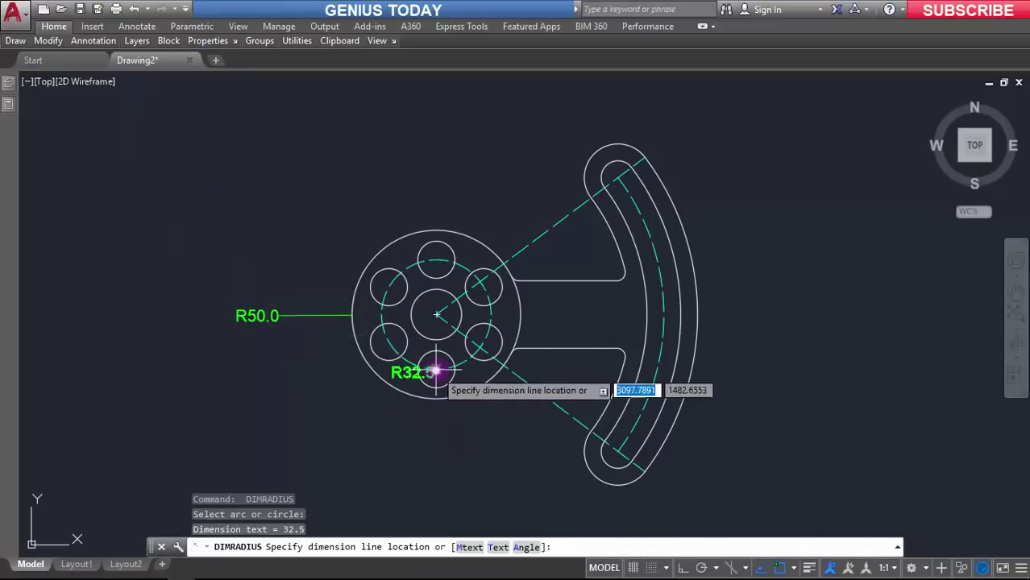
pyautogui.click(437, 467)
pyautogui.press('Return')
pyautogui.click(435, 283)
pyautogui.click(435, 182)
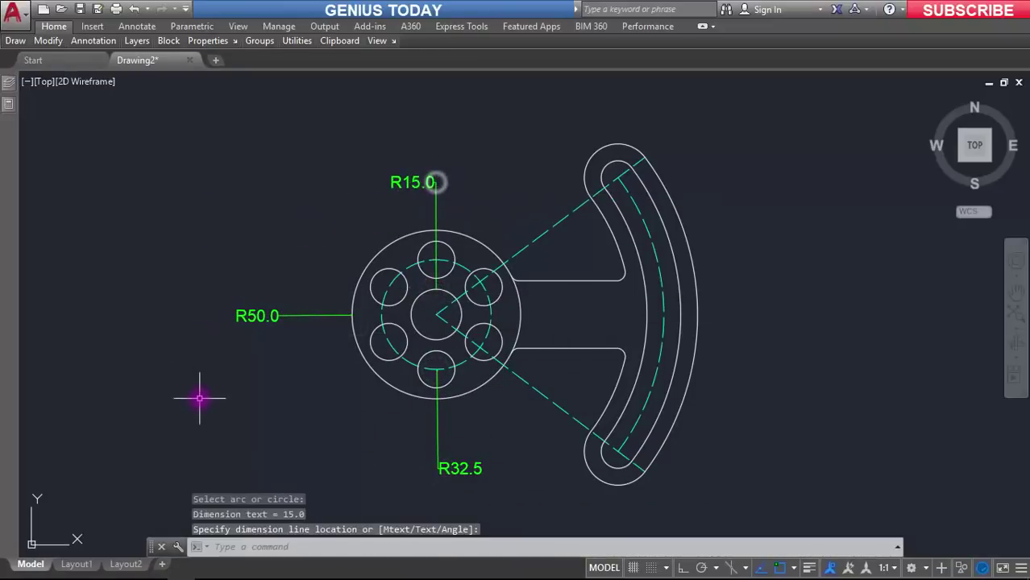
# Add a diameter dimension to the hub's upper-left small hole, placing the text outside the hub
pyautogui.press('Return')
pyautogui.click(101, 42)
pyautogui.click(202, 62)
pyautogui.click(198, 234)
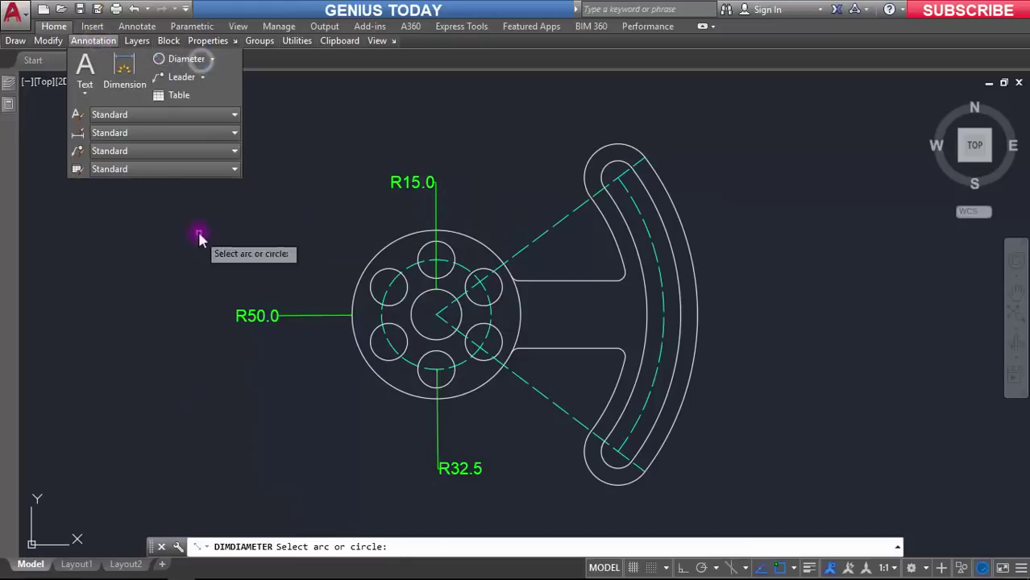
pyautogui.click(386, 274)
pyautogui.click(303, 210)
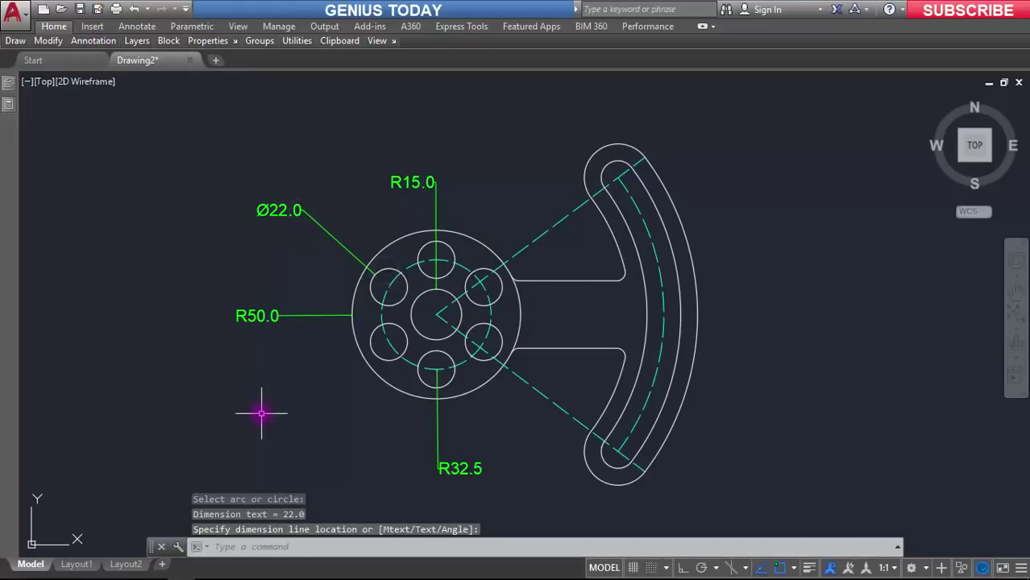
# Add radius dimensions to the part's outermost arc and the slot's outer arc, with both texts outside the part
pyautogui.click(93, 40)
pyautogui.click(202, 59)
pyautogui.click(201, 206)
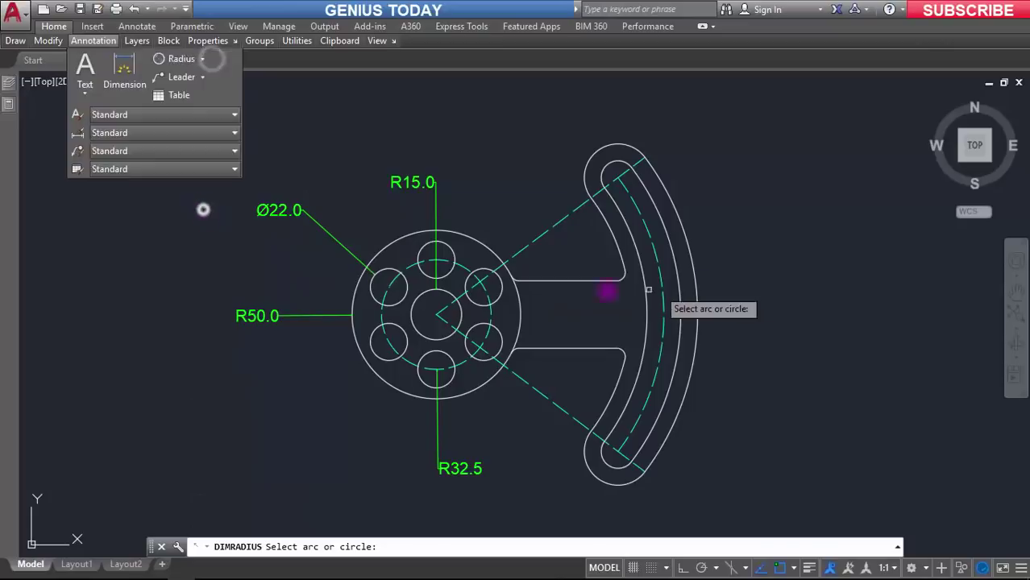
pyautogui.click(690, 259)
pyautogui.click(720, 187)
pyautogui.press('Return')
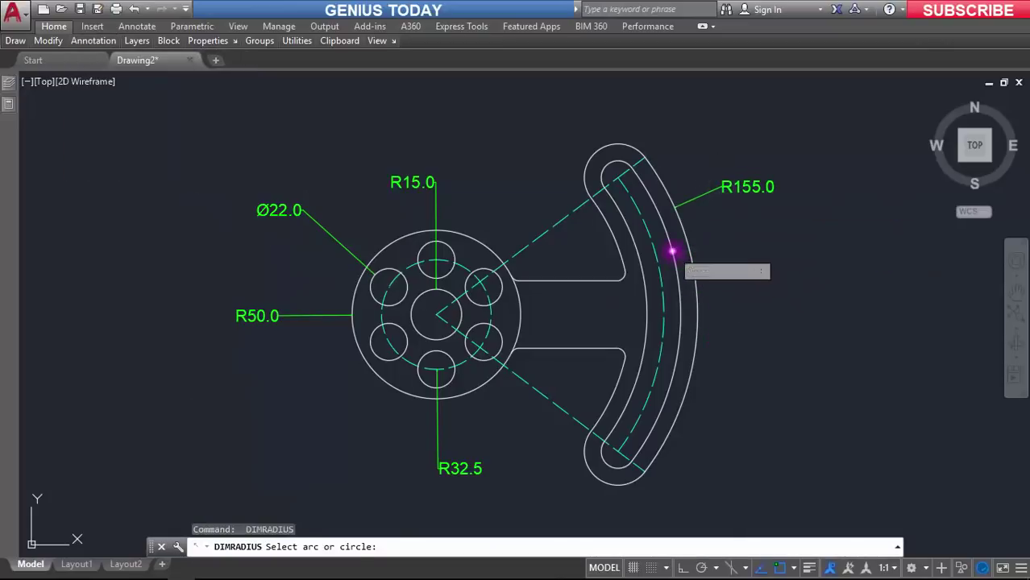
pyautogui.click(671, 252)
pyautogui.click(728, 210)
# Add radius dimensions to the slot's dashed centre arc, the slot's inner arc and the lower inner outline arc beside the arm
pyautogui.press('Return')
pyautogui.click(662, 278)
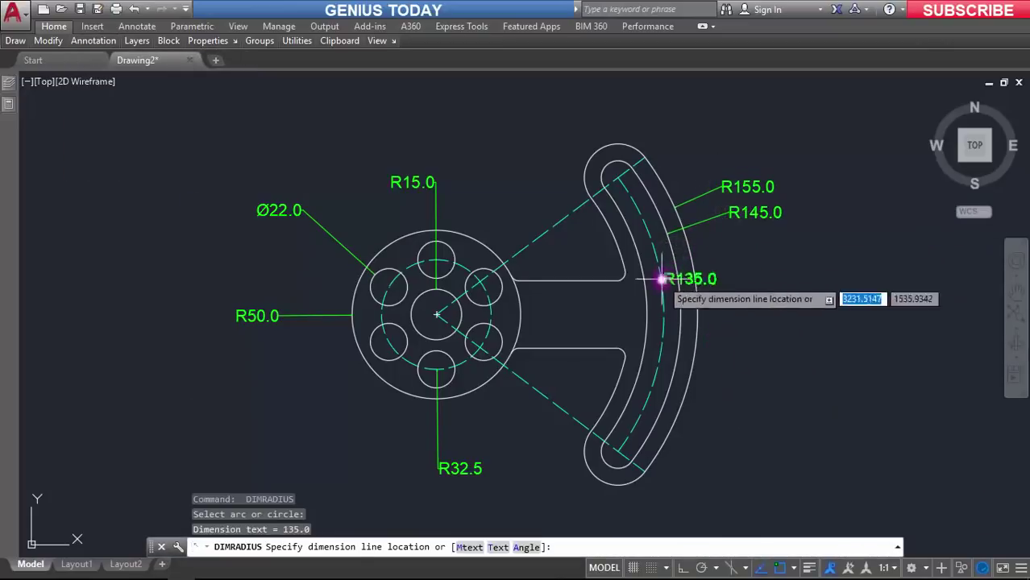
pyautogui.click(731, 239)
pyautogui.press('Return')
pyautogui.click(648, 301)
pyautogui.click(731, 264)
pyautogui.press('Return')
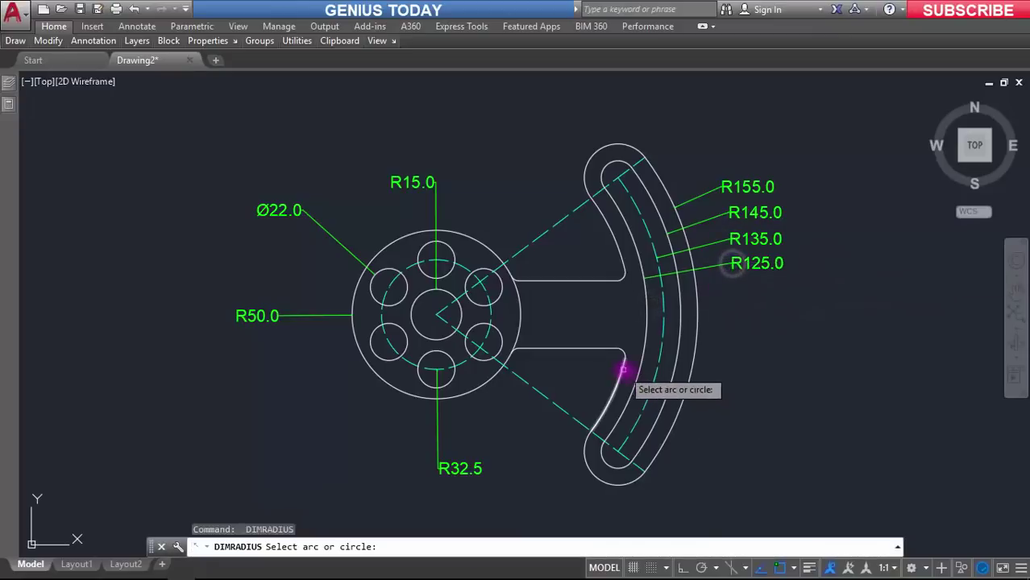
pyautogui.click(623, 370)
pyautogui.click(701, 451)
# Add radius dimensions to the arm's upper fillet at the slotted end and its lower fillet at the hub
pyautogui.press('Return')
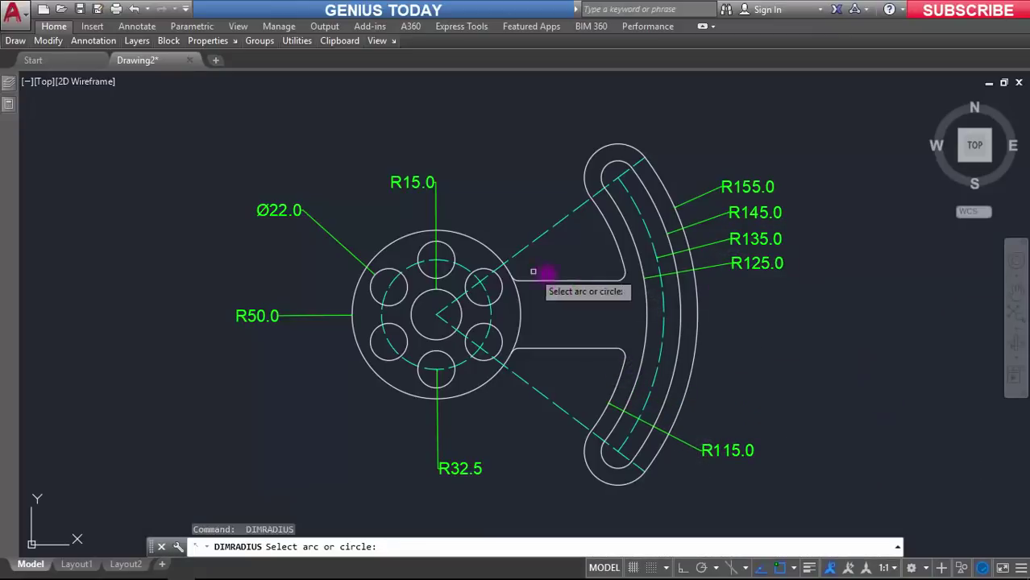
pyautogui.scroll(4, 533, 272)
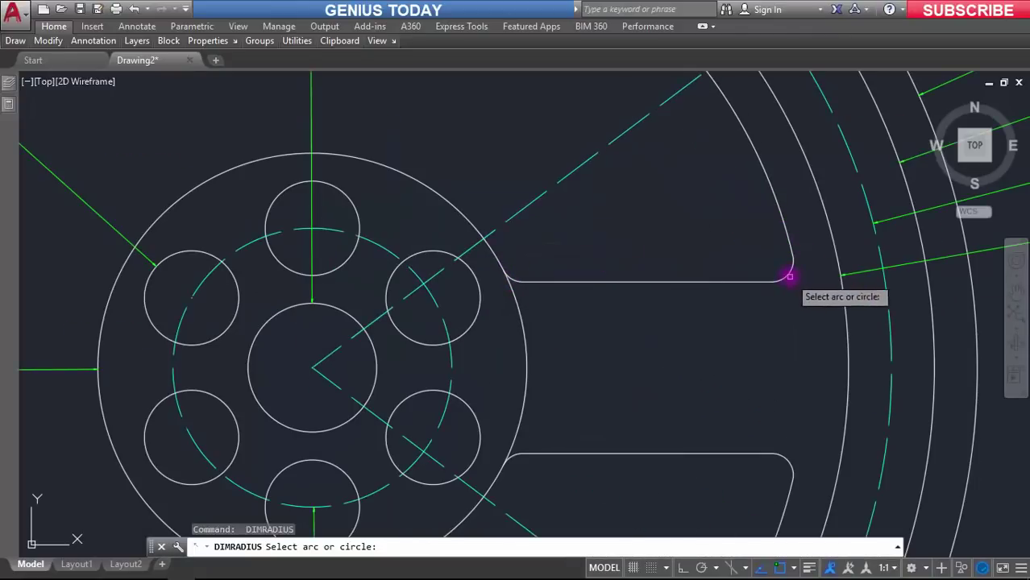
pyautogui.click(789, 276)
pyautogui.click(730, 223)
pyautogui.scroll(-3, 612, 403)
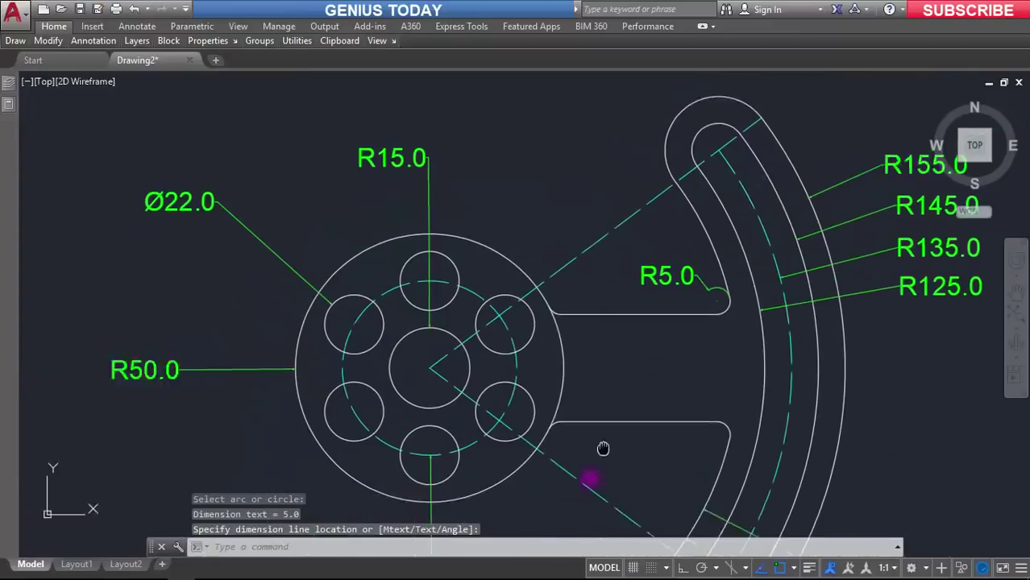
pyautogui.moveTo(602, 447); pyautogui.dragTo(628, 380, button='middle')
pyautogui.press('Return')
pyautogui.click(581, 357)
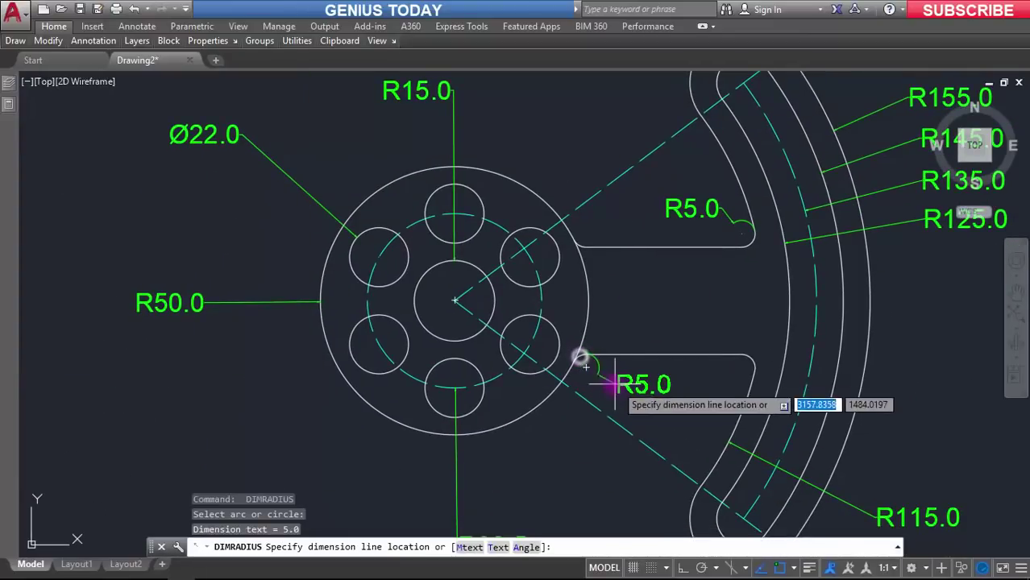
pyautogui.click(615, 385)
pyautogui.scroll(-3, 712, 368)
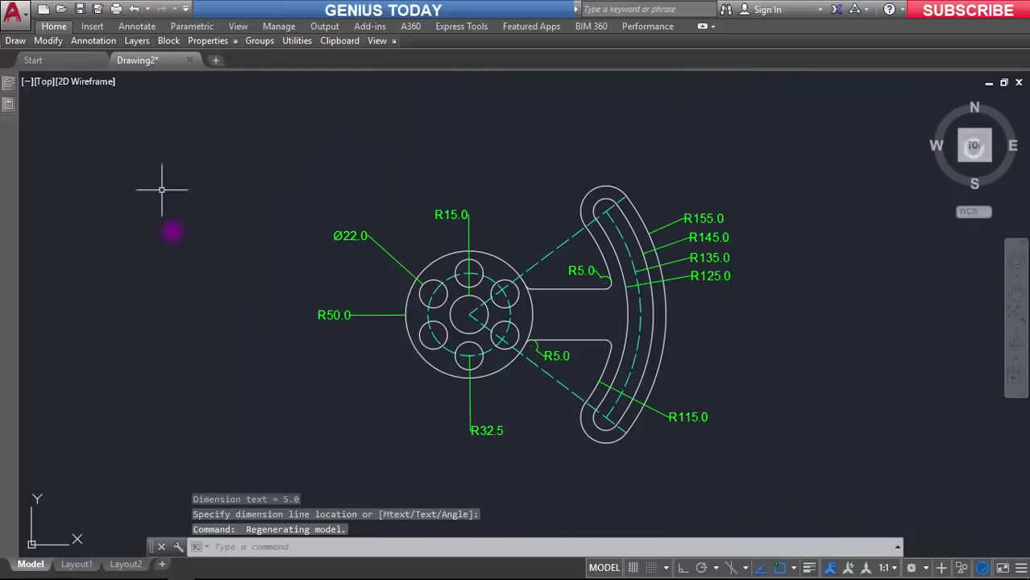
# Add an angular dimension between the two dashed lines running from the hub centre, placed outside the outermost arc
pyautogui.click(93, 40)
pyautogui.click(205, 61)
pyautogui.click(196, 135)
pyautogui.click(579, 233)
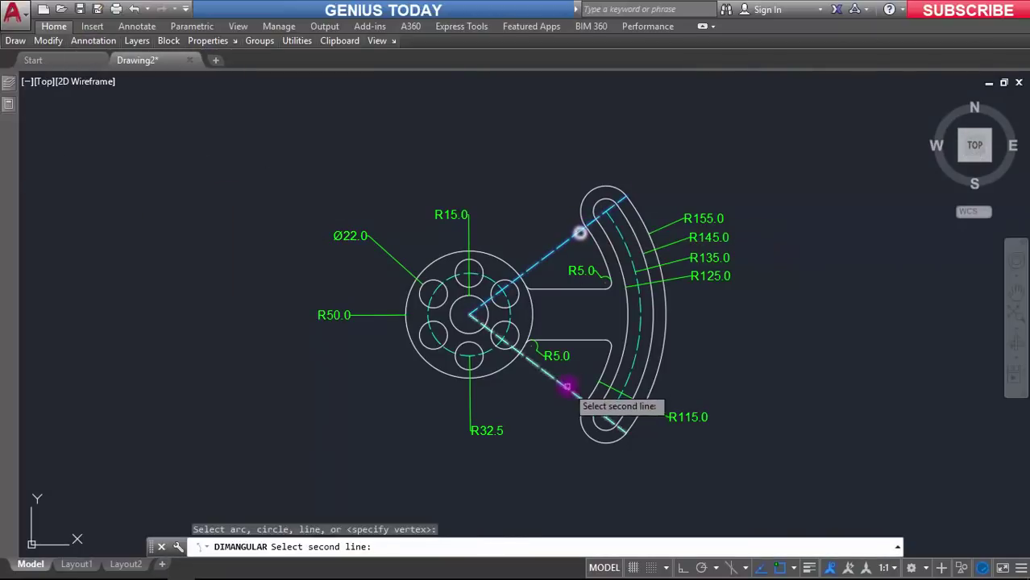
pyautogui.click(567, 387)
pyautogui.click(756, 393)
pyautogui.scroll(4, 552, 317)
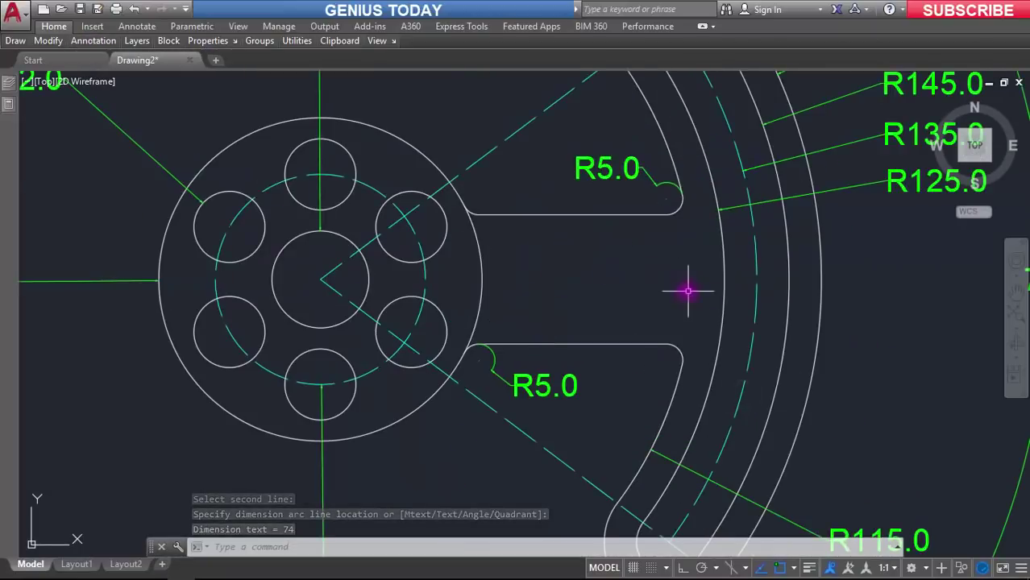
pyautogui.press('Escape')
pyautogui.press('Escape')
pyautogui.press('Escape')
# Add a horizontal linear dimension from the hub centre to the slot's inner arc, running along the arm
pyautogui.scroll(-6, 286, 235)
pyautogui.scroll(2, 249, 228)
pyautogui.click(970, 146)
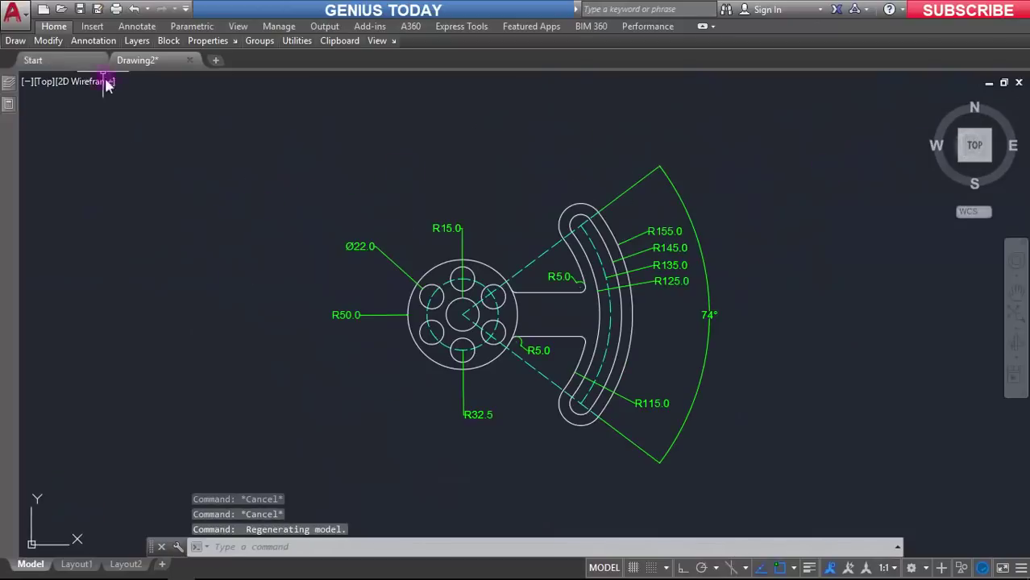
pyautogui.click(92, 41)
pyautogui.click(204, 61)
pyautogui.click(201, 87)
pyautogui.scroll(4, 445, 312)
pyautogui.click(446, 317)
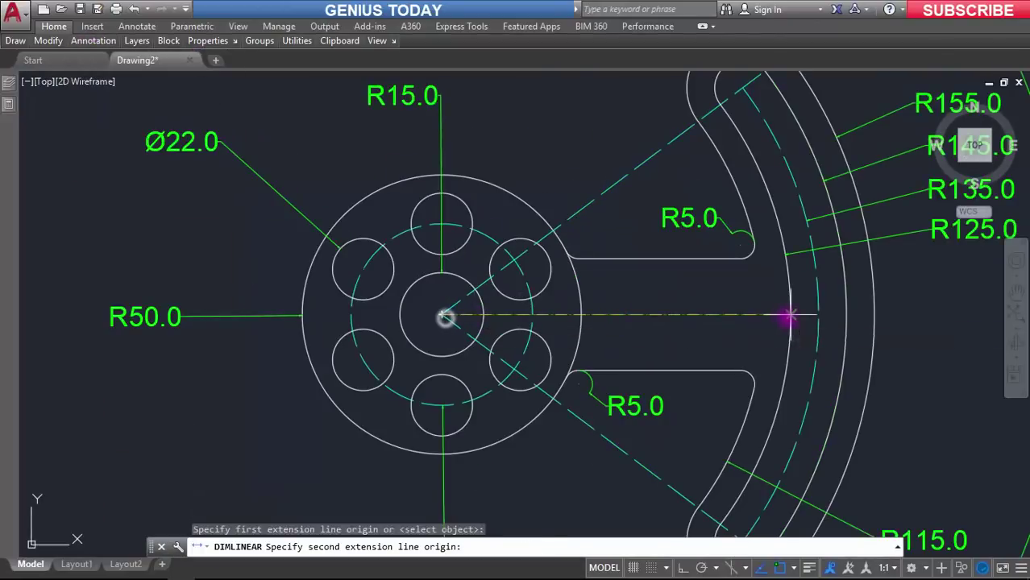
pyautogui.click(789, 317)
pyautogui.click(758, 315)
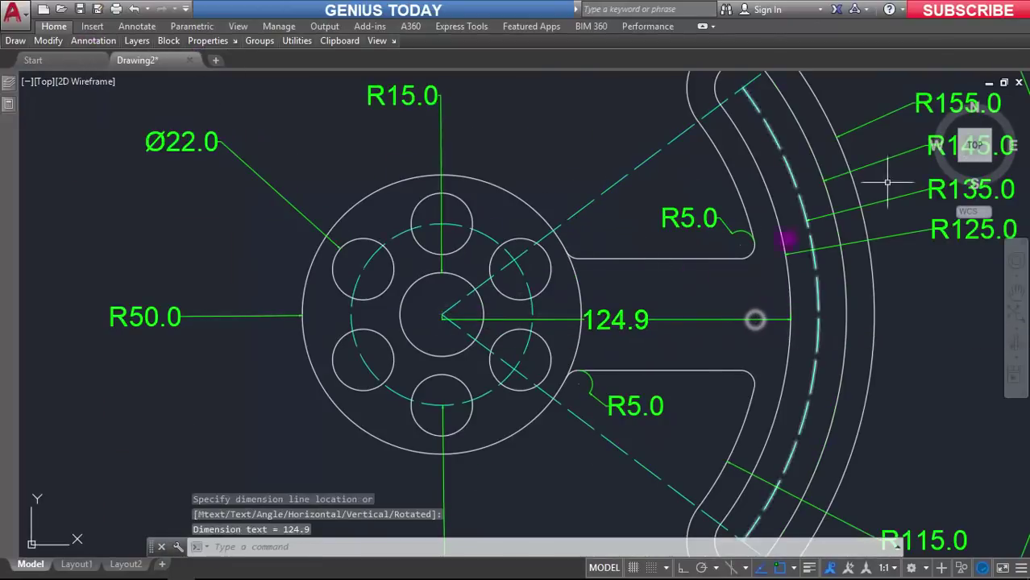
# Turn off the current "dimensions" layer to hide all dimensions
pyautogui.scroll(4, 793, 315)
pyautogui.scroll(-6, 408, 324)
pyautogui.scroll(-2, 800, 281)
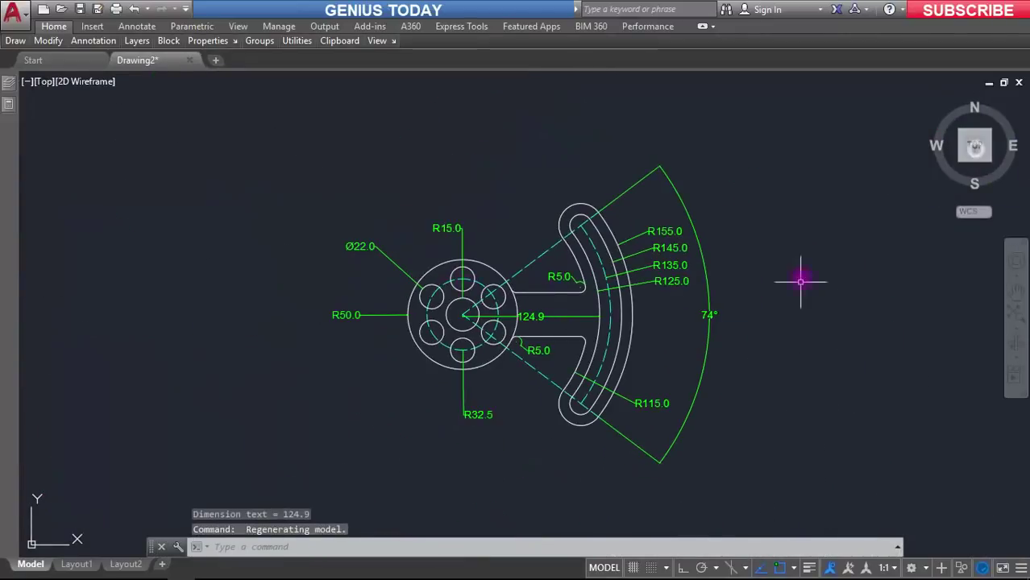
pyautogui.scroll(3, 808, 254)
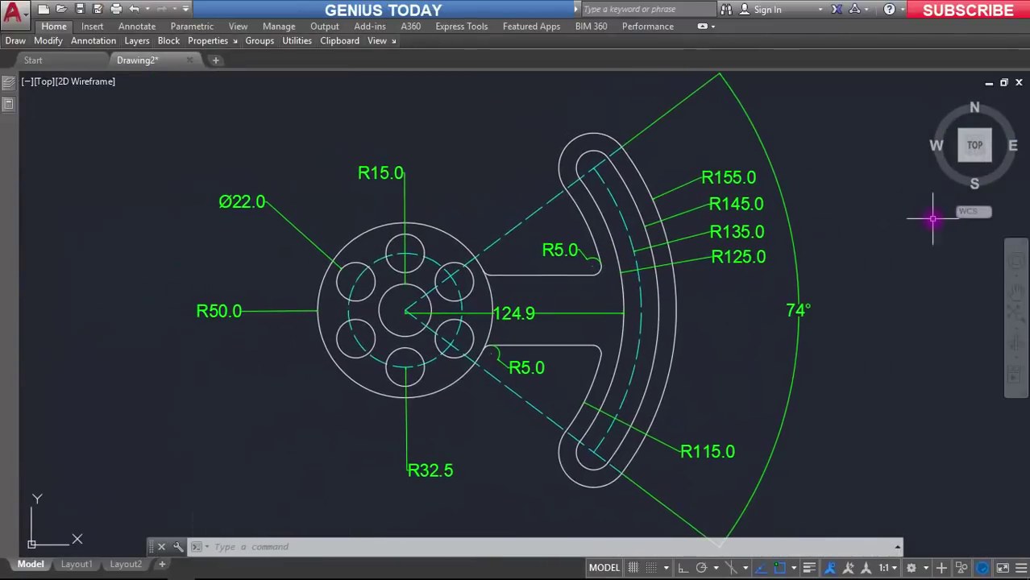
pyautogui.click(137, 40)
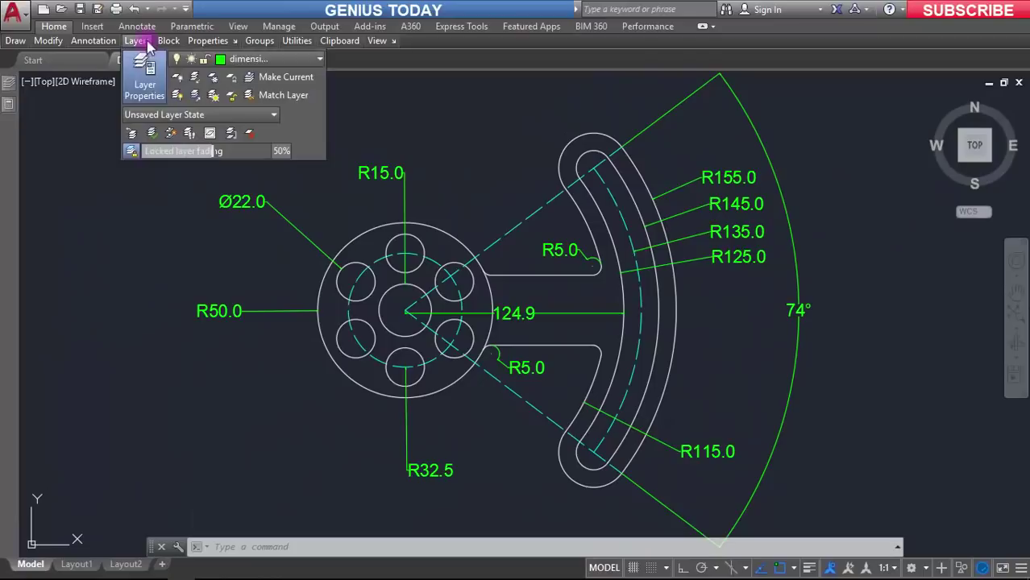
pyautogui.click(193, 132)
pyautogui.click(179, 131)
pyautogui.click(354, 268)
# Turn off the "dash lines" layer to hide the dashed centre lines
pyautogui.click(137, 41)
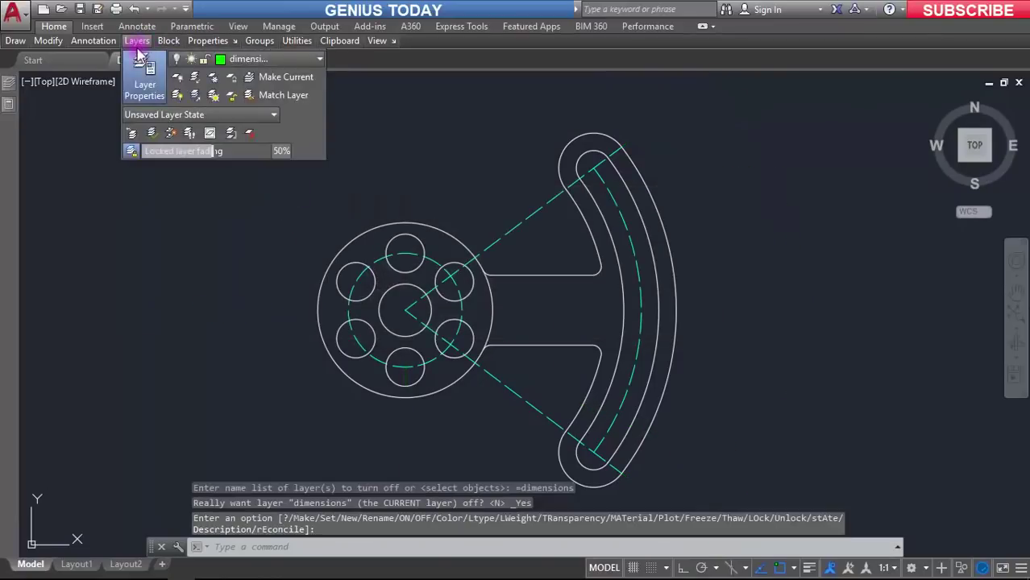
pyautogui.click(241, 56)
pyautogui.click(178, 99)
pyautogui.scroll(-2, 811, 311)
pyautogui.scroll(2, 812, 310)
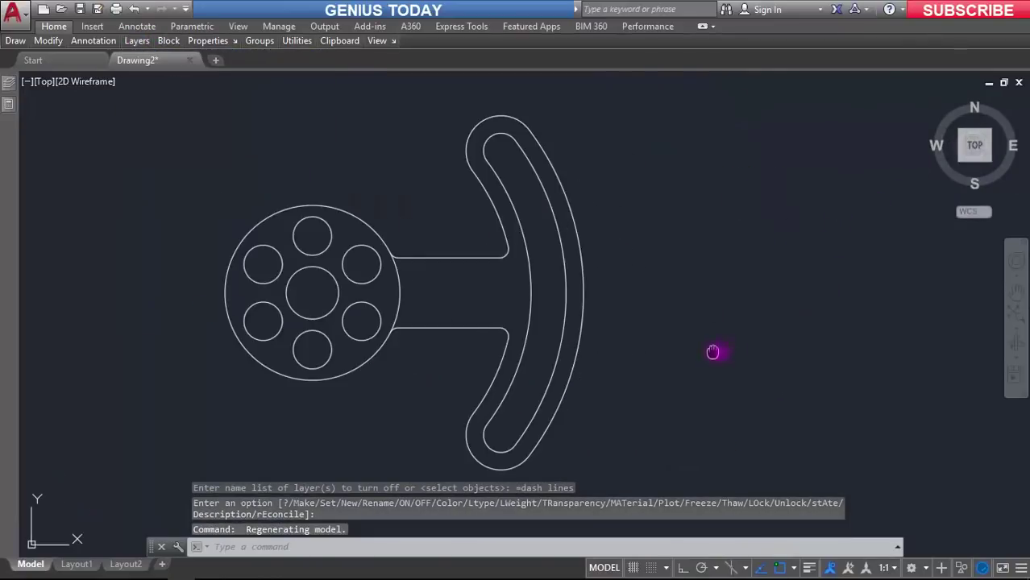